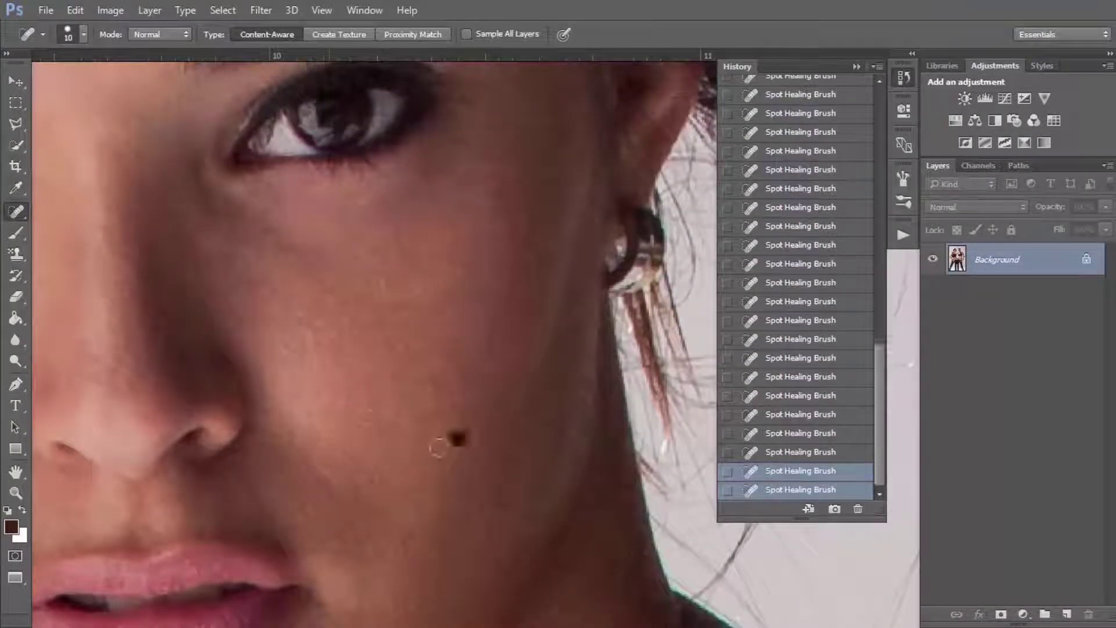
Step: Heal the blemishes on the right-hand woman's cheeks, forehead and chin with the content-aware Spot Healing Brush
left_click(458, 439)
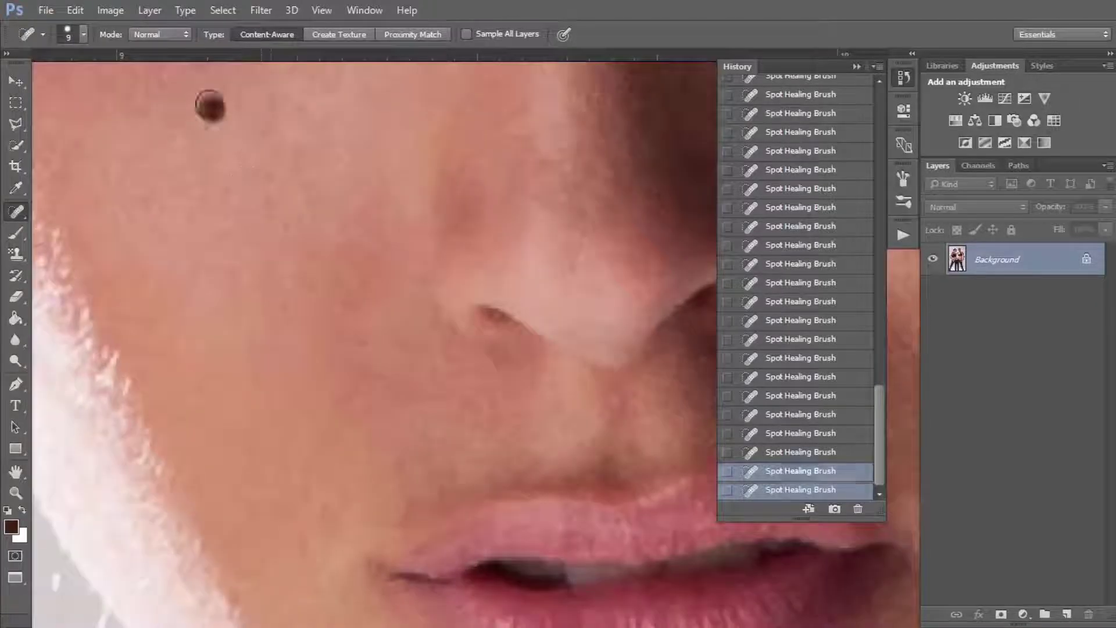
left_click(286, 307)
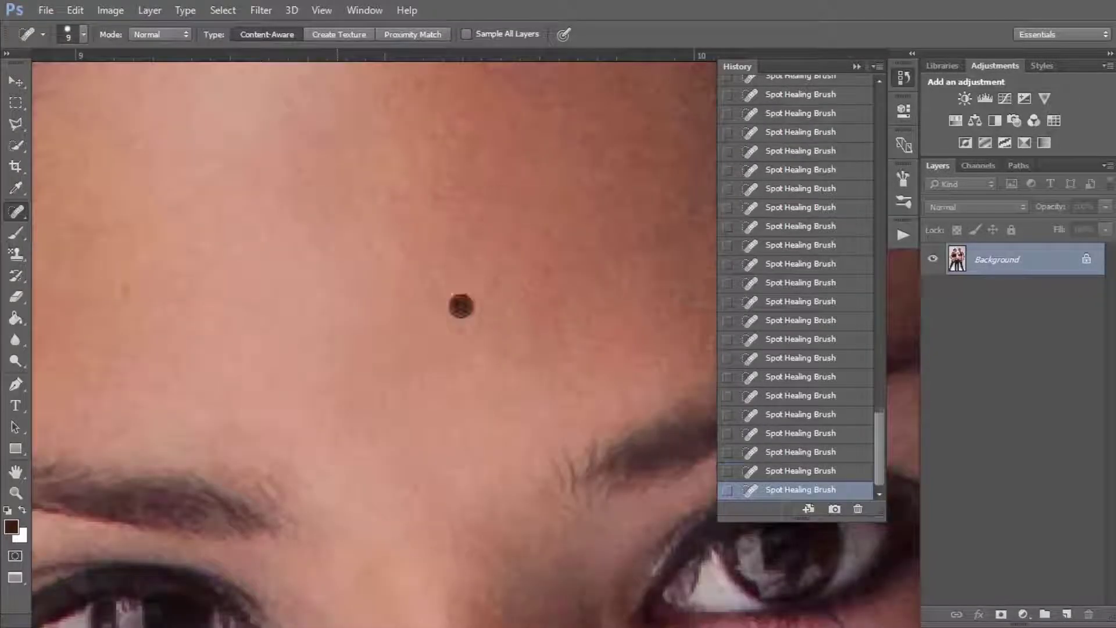
left_click(461, 306)
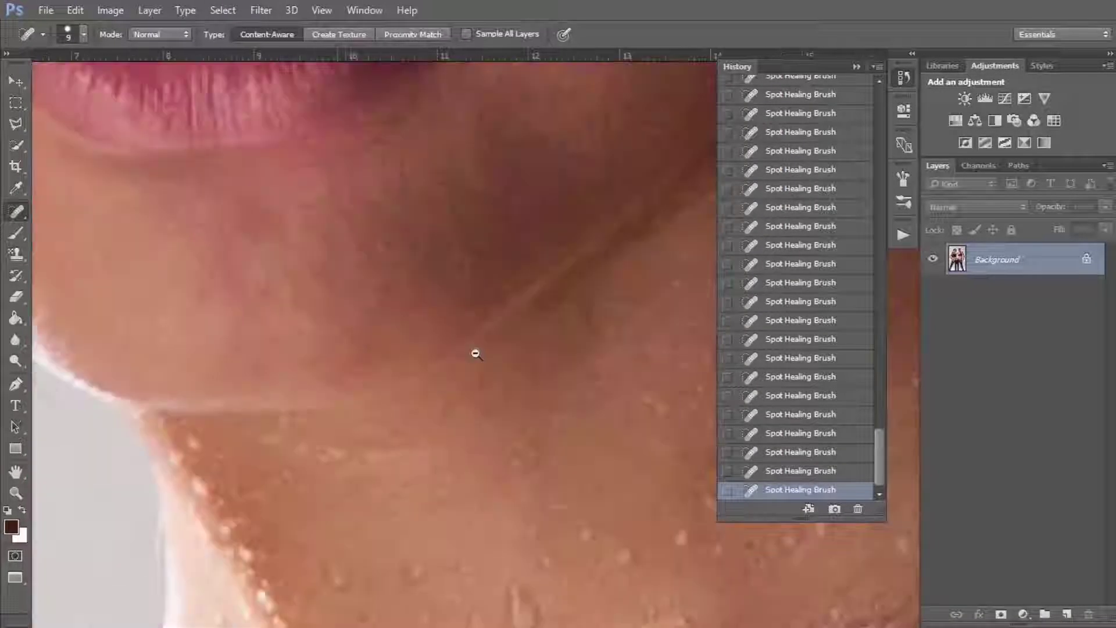
left_click(255, 293)
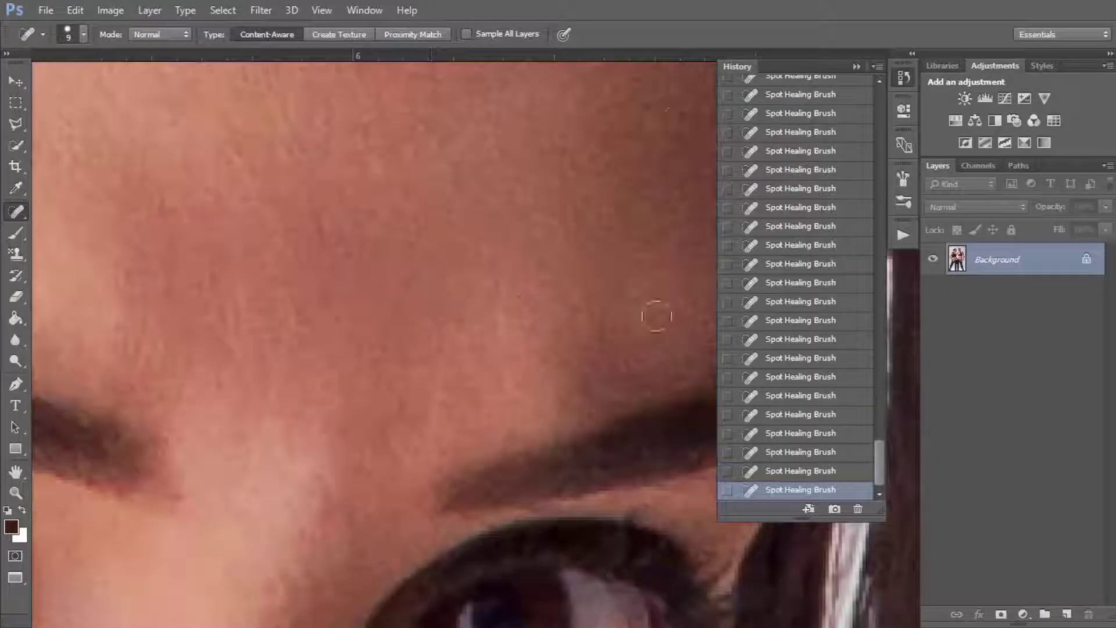
Step: Heal the spots and stray hairs on the left-hand woman's forehead, hairline and around her mouth
left_click_drag(332, 330, 436, 465)
left_click(528, 232)
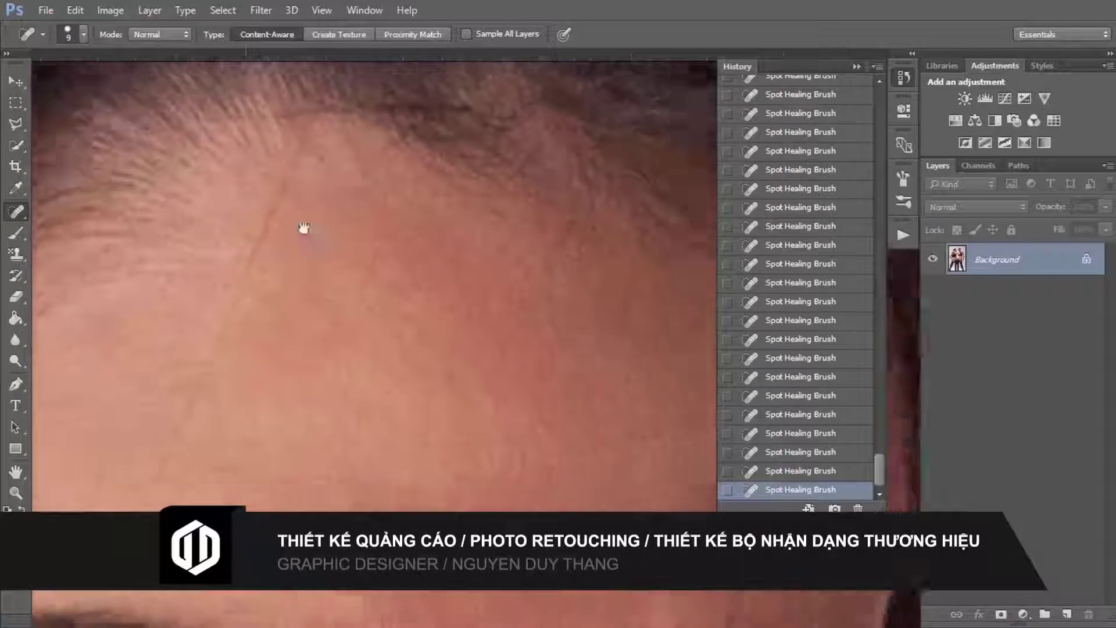
left_click_drag(278, 283, 242, 375)
left_click(419, 202)
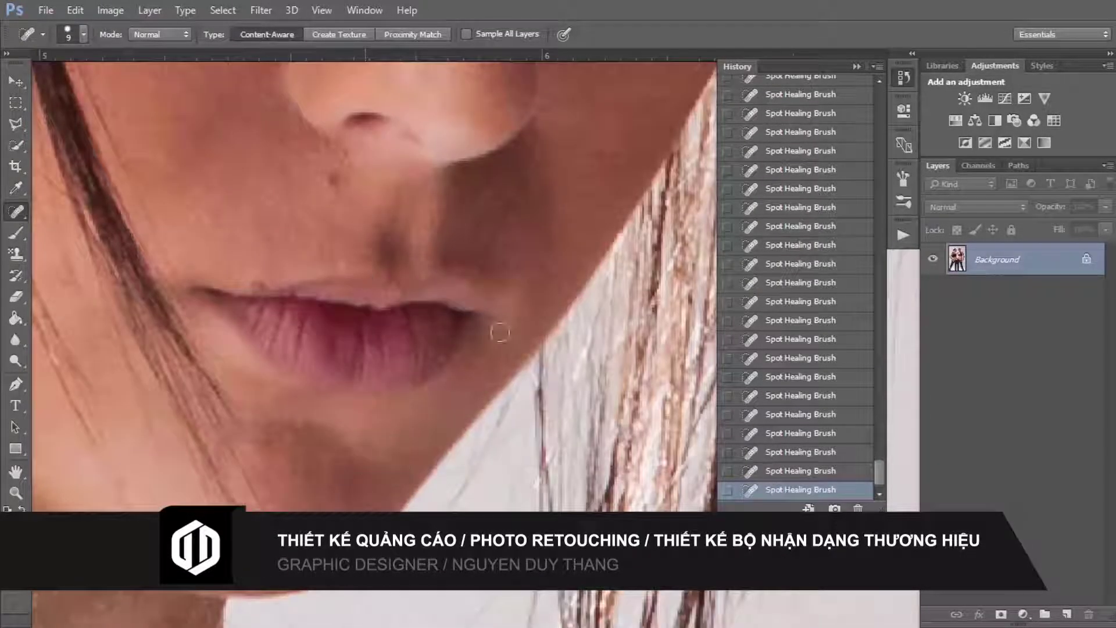
left_click(314, 447)
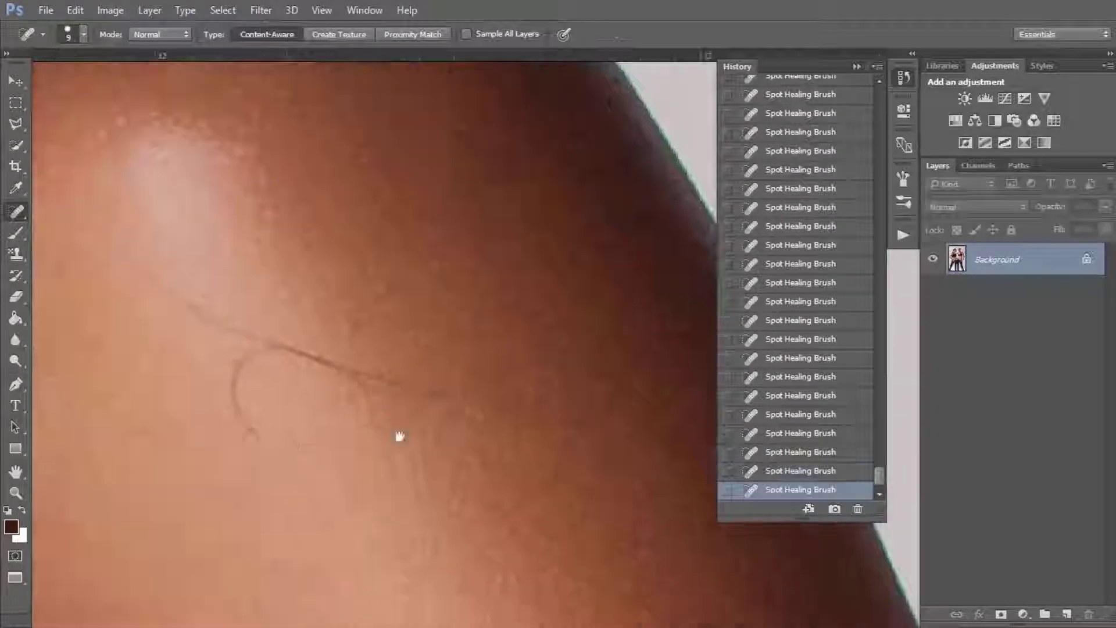
Step: Remove the stray hairs from the right-hand woman's shoulder and heal the marks on her arm and elbow
left_click_drag(407, 389, 268, 336)
left_click_drag(216, 318, 125, 266)
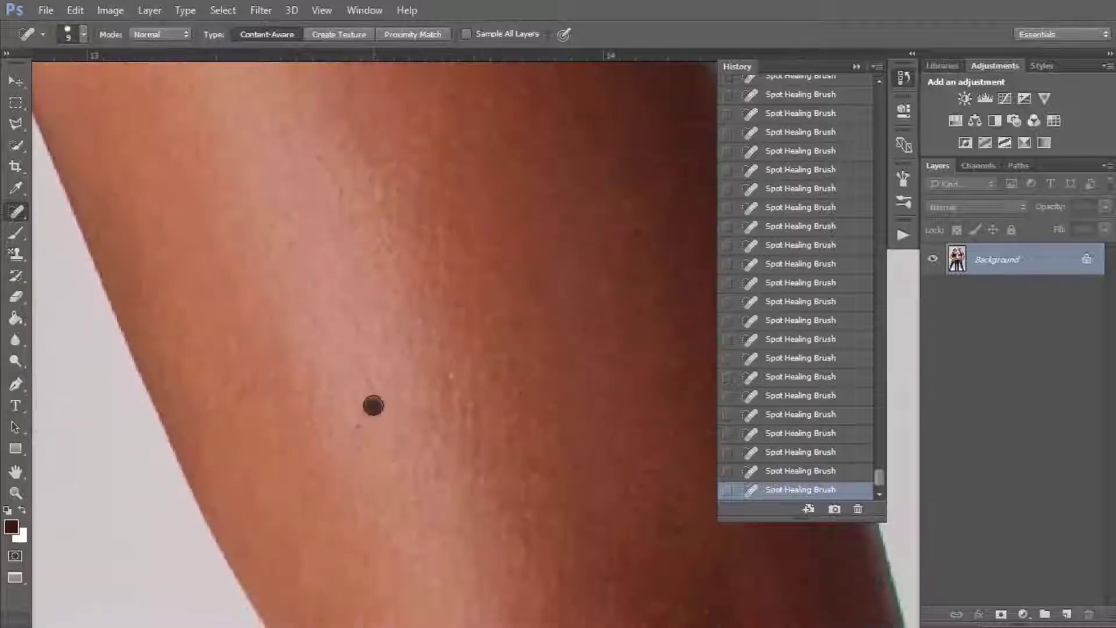
left_click(435, 251)
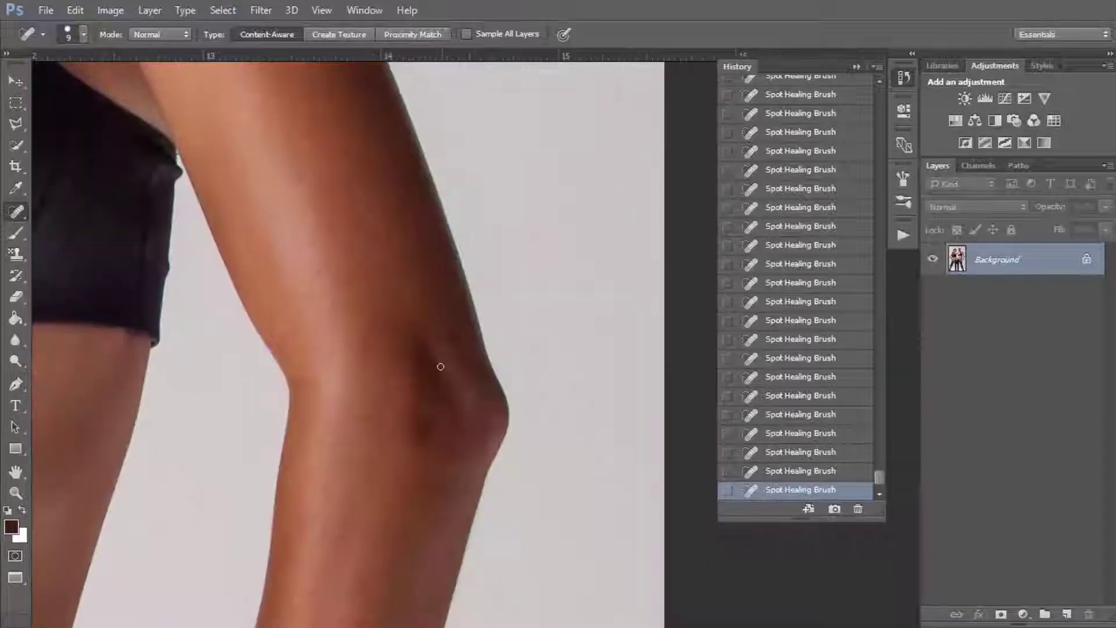
left_click_drag(425, 381, 446, 488)
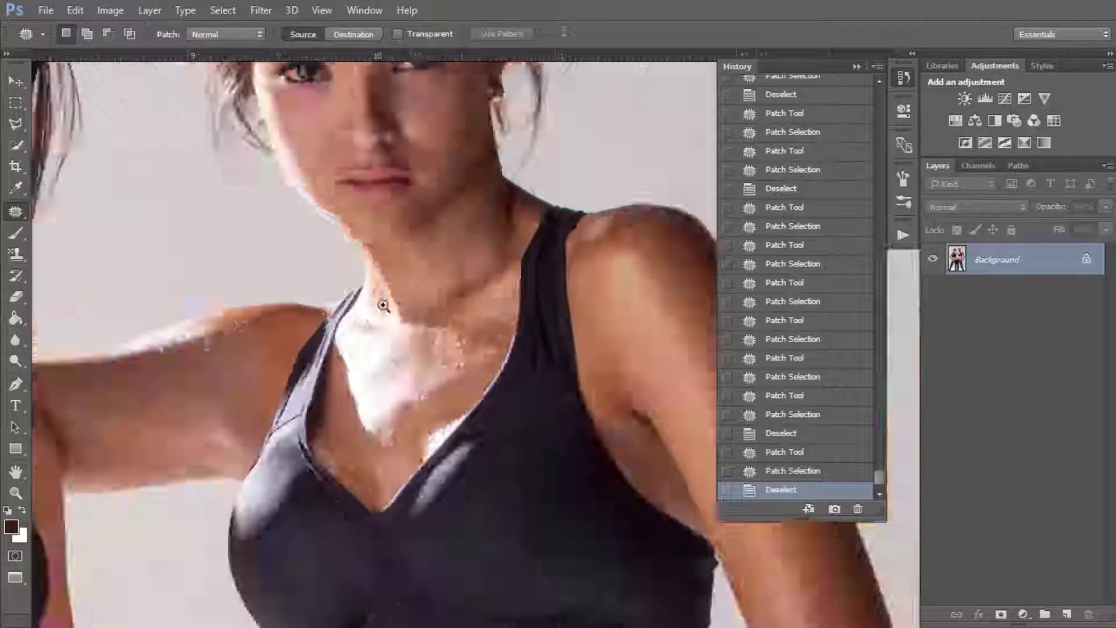
Step: Heal the skin spots on the right-hand woman's abdomen above the waistband with the Spot Healing Brush
key("shift+j")
key("shift+j")
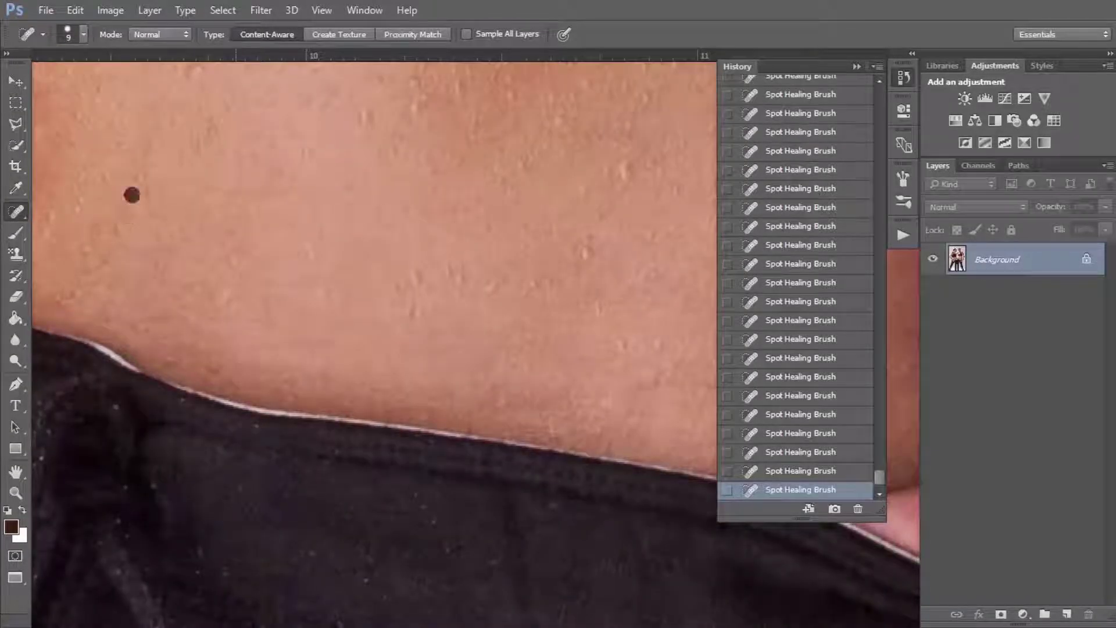
key("ctrl+0")
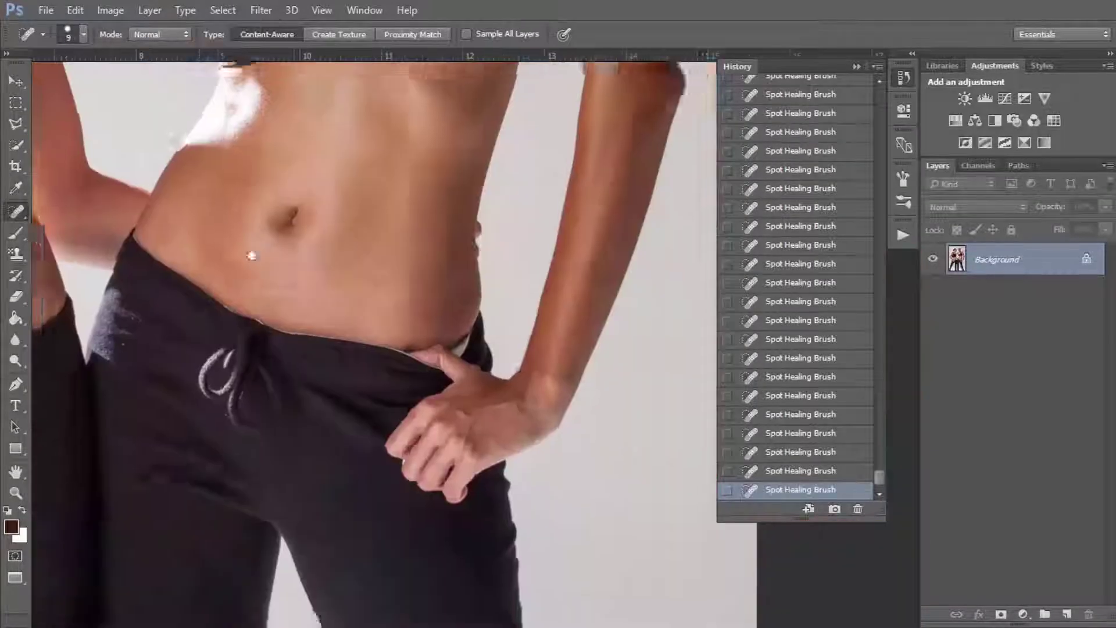
Step: Repair the uneven skin areas on the left-hand woman's abdomen with the Patch tool in Source mode
scroll(257, 251, "up", 10)
key("shift+j")
key("shift+j")
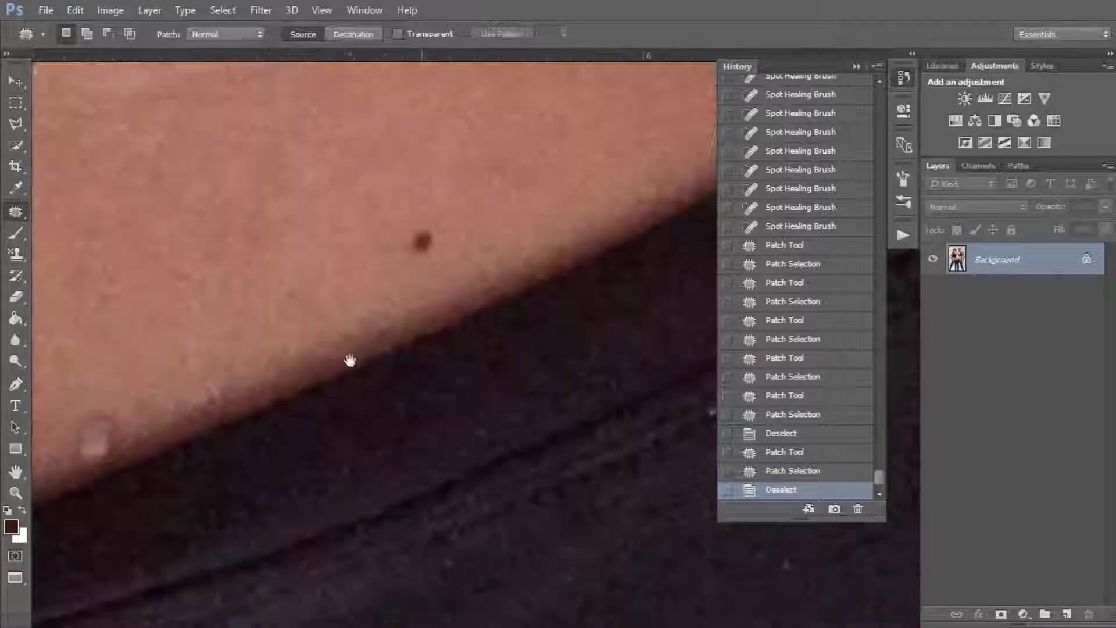
Step: Heal the blemishes on the left-hand woman's shoulder and chest with the Spot Healing Brush at size 9
key("shift+j")
key("shift+j")
key("shift+j")
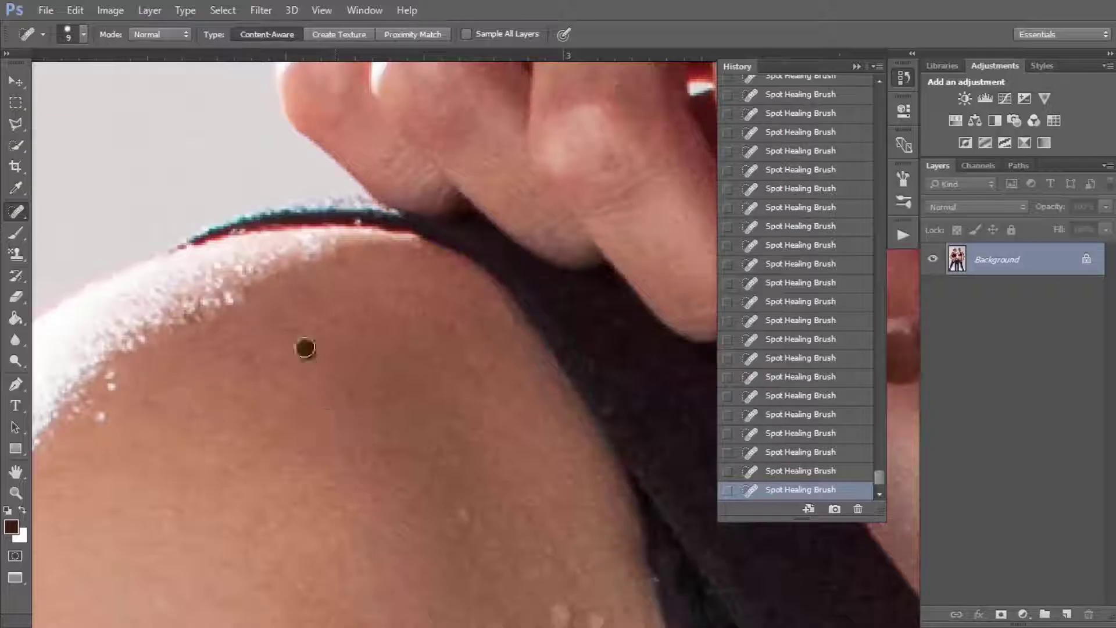
scroll(256, 298, "down", 5)
scroll(402, 463, "up", 8)
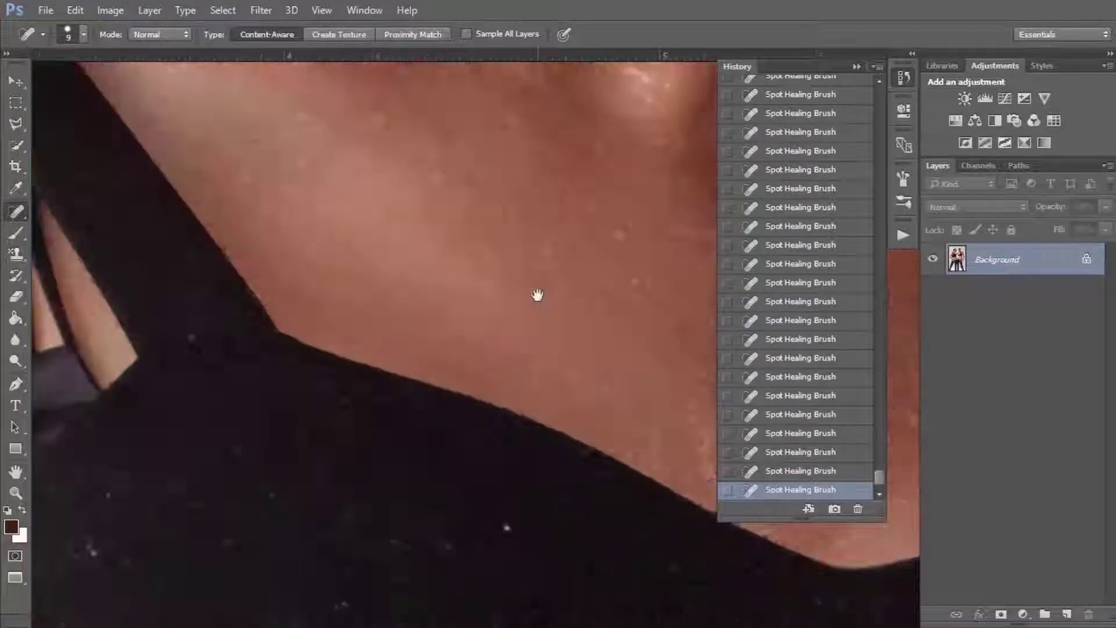
Step: Remove the white lint specks from the women's black clothing with the Spot Healing Brush
key("shift+j")
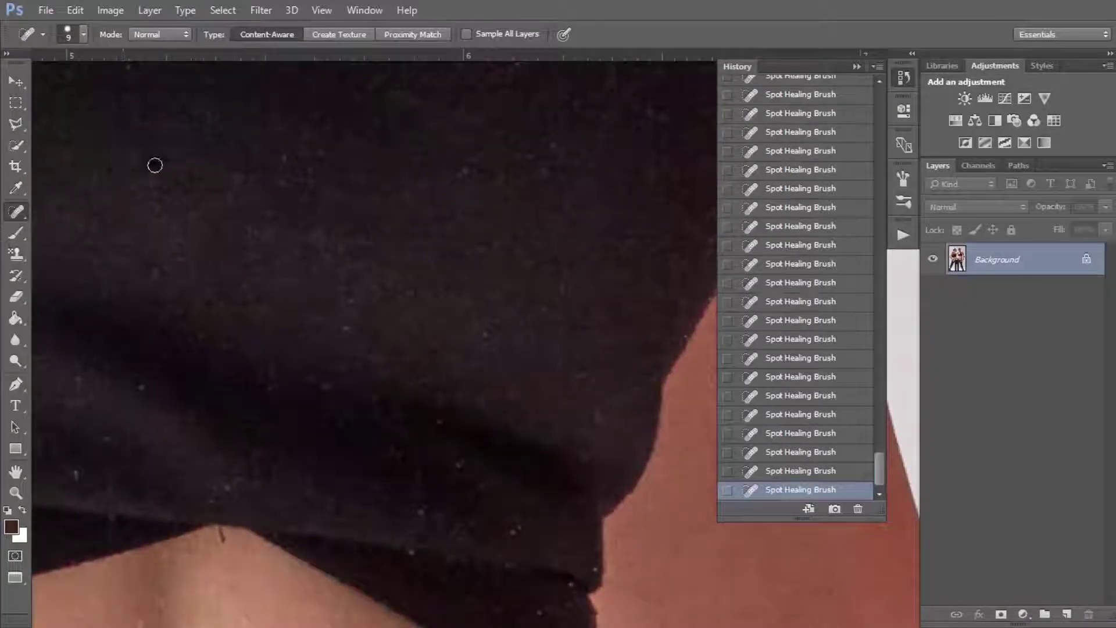
scroll(320, 291, "up", 2)
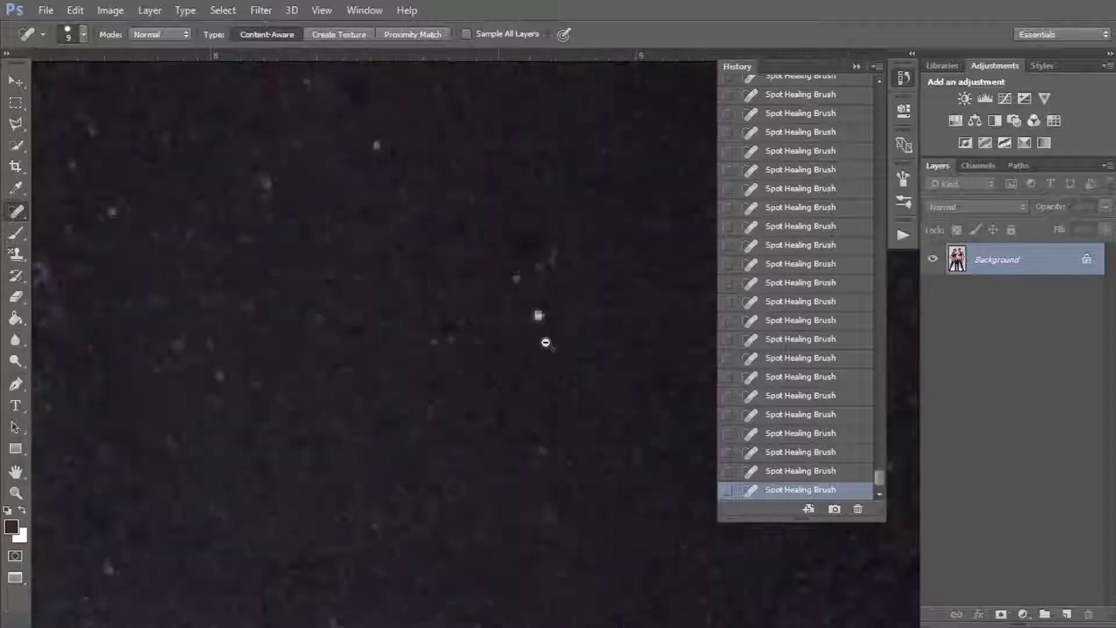
left_click(204, 128)
left_click(218, 379)
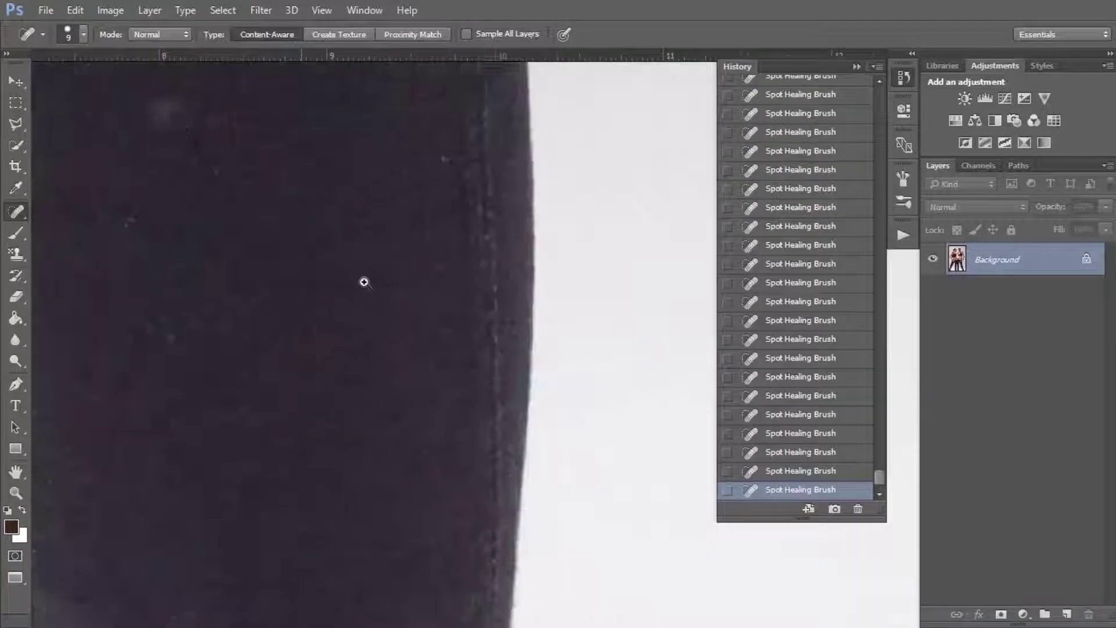
Step: Enlarge the healing brush to 15 and clean the light specks along the edges of the dark trousers
key("bracketright")
key("bracketright")
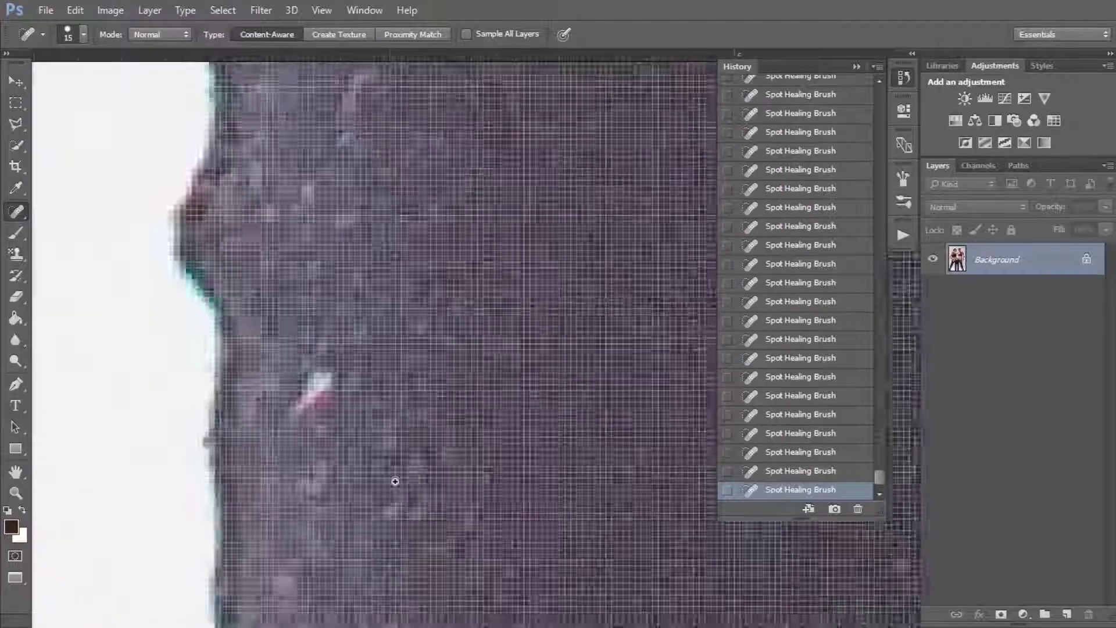
left_click(405, 482)
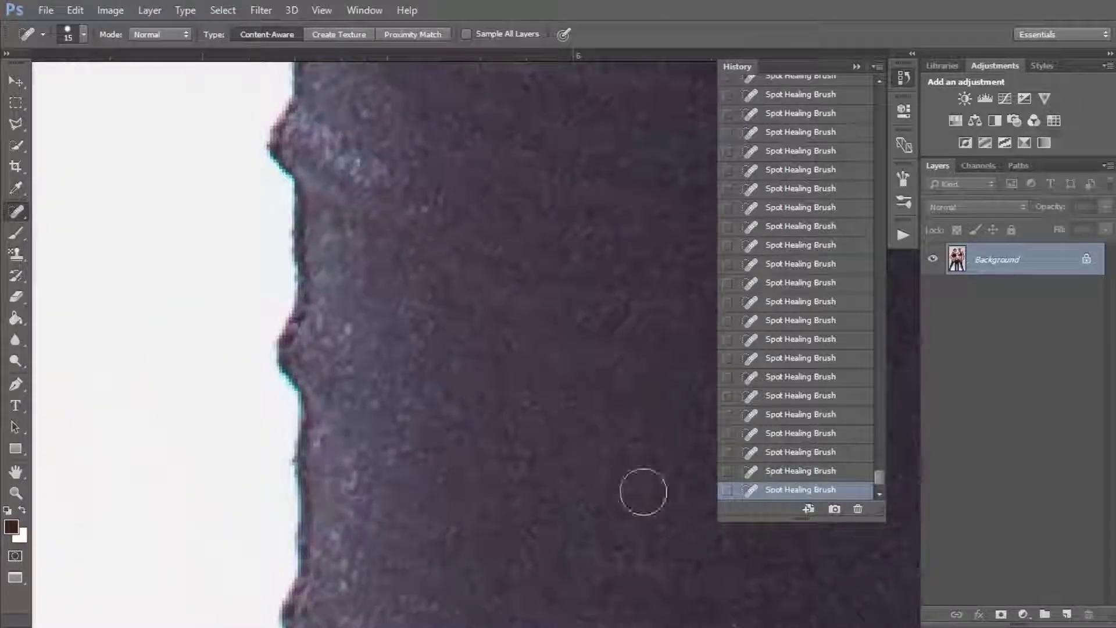
left_click(596, 182)
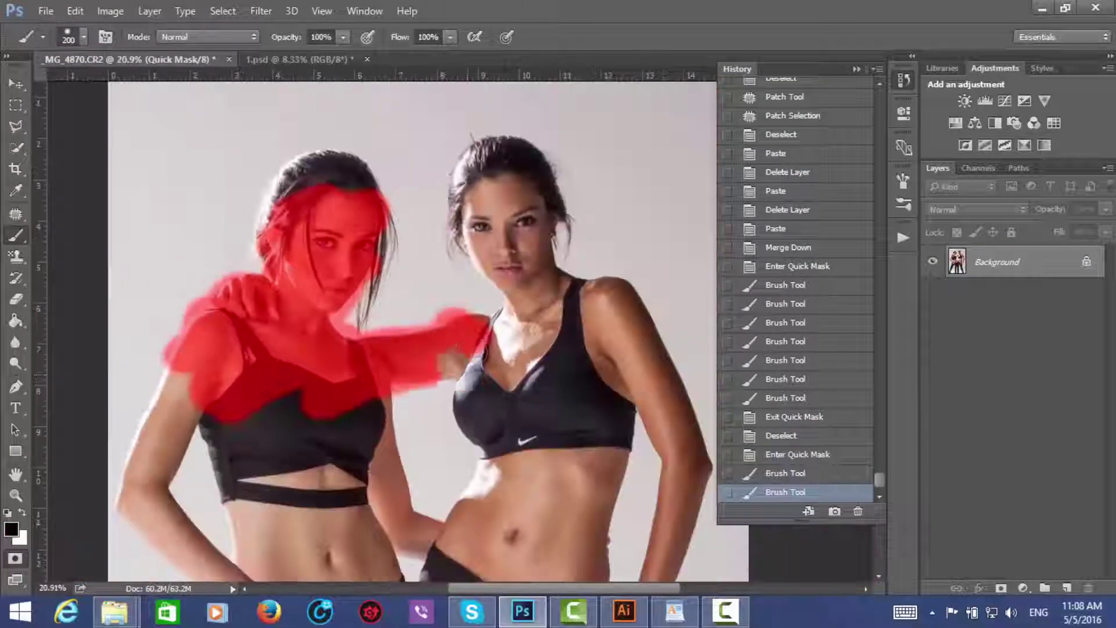
Step: Paint the Quick Mask over the right-hand woman's face, chest, shoulders and arm with a 200 px brush
left_click_drag(500, 168, 512, 291)
left_click_drag(483, 325, 651, 361)
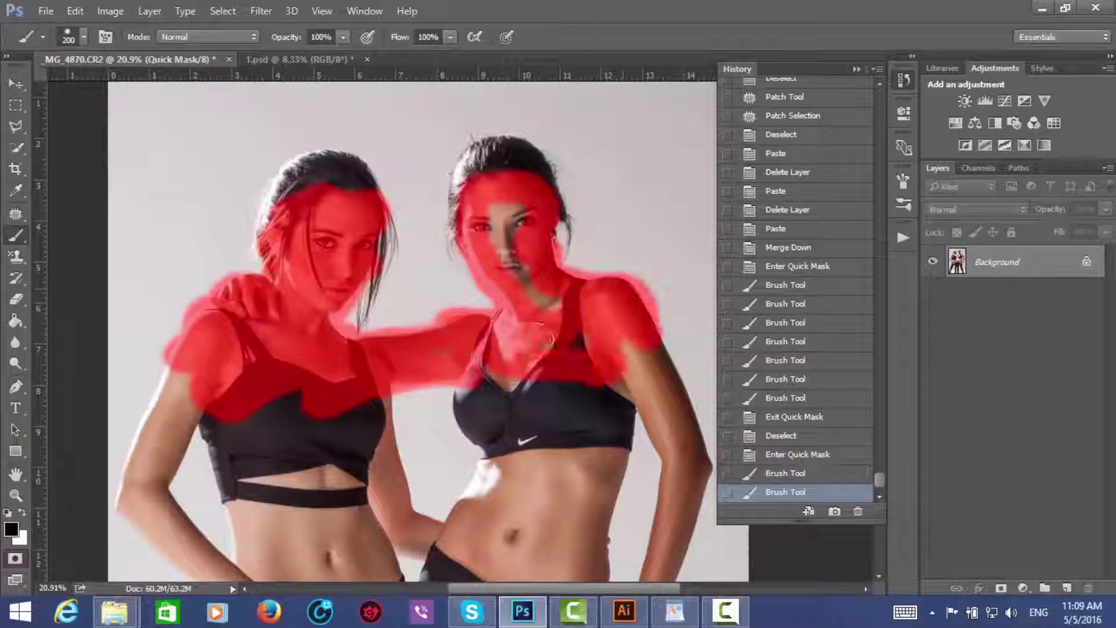
left_click_drag(581, 407, 484, 247)
left_click_drag(581, 191, 534, 558)
Step: Paint the Quick Mask along the edges of both women's trouser legs
scroll(520, 484, "down", 4)
mouse_move(520, 484)
left_mouse_down()
mouse_move(519, 394)
mouse_move(482, 438)
mouse_move(388, 187)
mouse_move(305, 401)
left_mouse_up()
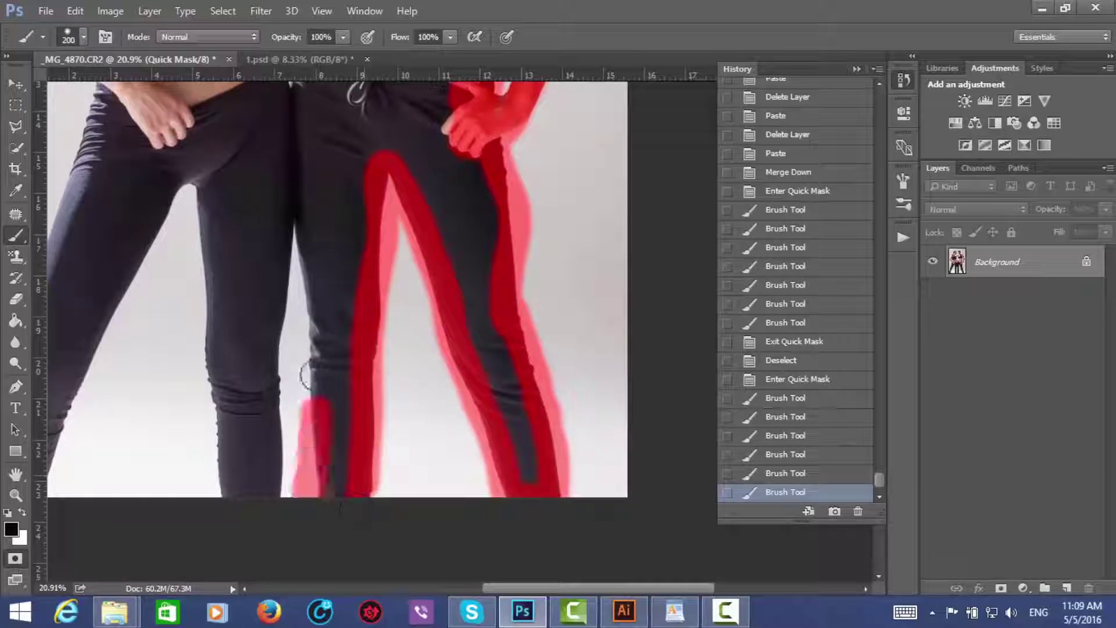
mouse_move(270, 488)
left_mouse_down()
mouse_move(199, 324)
mouse_move(75, 399)
left_mouse_up()
left_click_drag(198, 436, 279, 145)
Step: Mask the left-hand woman's arm, then enlarge the brush to 400 and fill the mask across both torsos
scroll(187, 312, "up", 5)
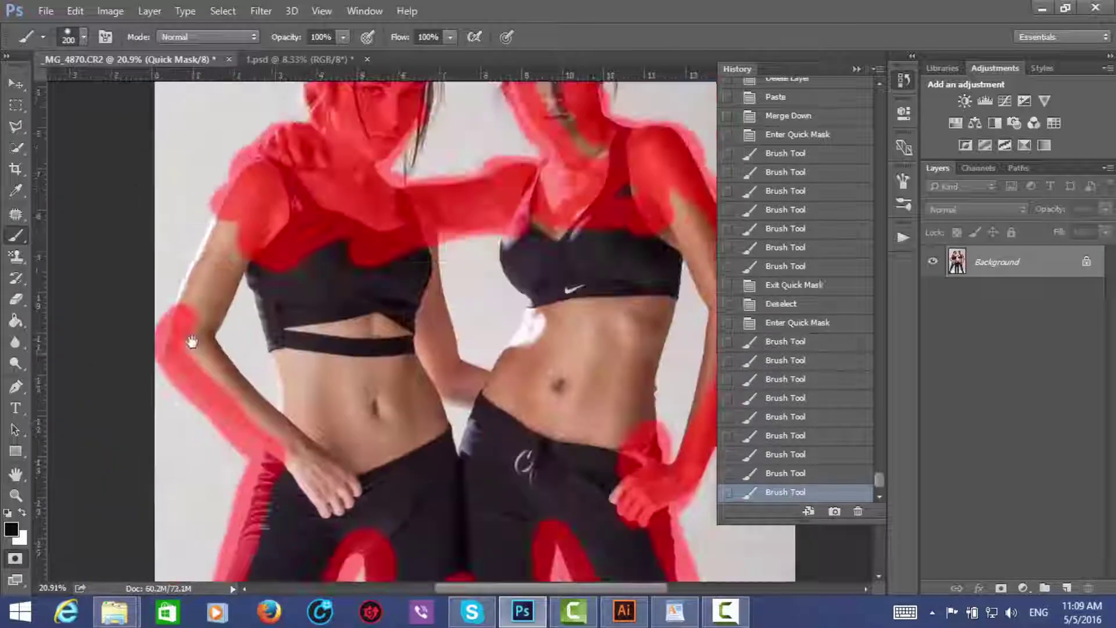
mouse_move(186, 312)
left_mouse_down()
mouse_move(340, 360)
mouse_move(500, 349)
left_mouse_up()
key("bracketright")
key("bracketright")
key("bracketright")
mouse_move(645, 279)
left_mouse_down()
mouse_move(639, 407)
mouse_move(261, 436)
mouse_move(145, 552)
left_mouse_up()
Step: Fill the remaining unmasked areas of both women's trousers and the left-hand woman's hand in the Quick Mask
scroll(425, 323, "down", 6)
left_click_drag(390, 488, 389, 291)
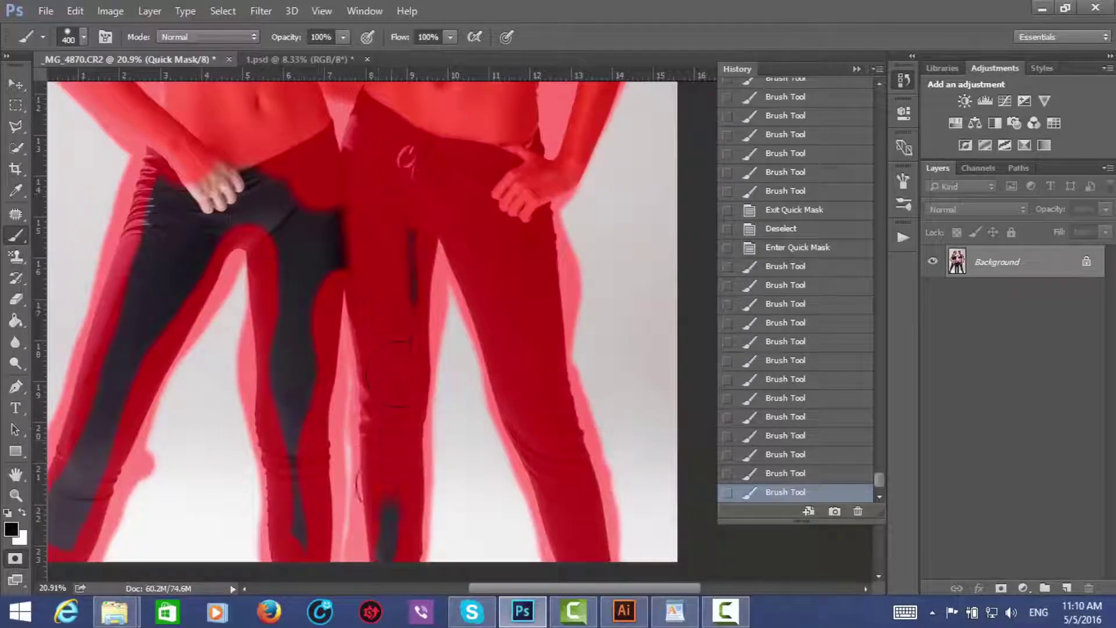
left_click_drag(302, 418, 299, 279)
left_click_drag(280, 174, 134, 377)
left_click_drag(116, 262, 162, 406)
scroll(162, 407, "up", 5)
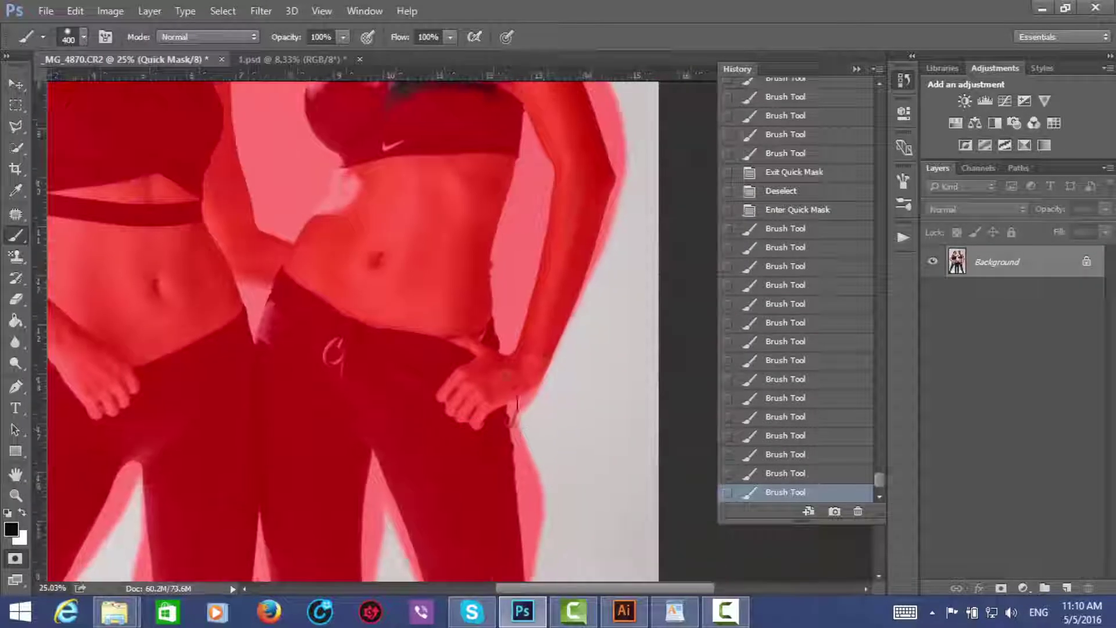
scroll(471, 312, "down", 2)
scroll(472, 312, "down", 2)
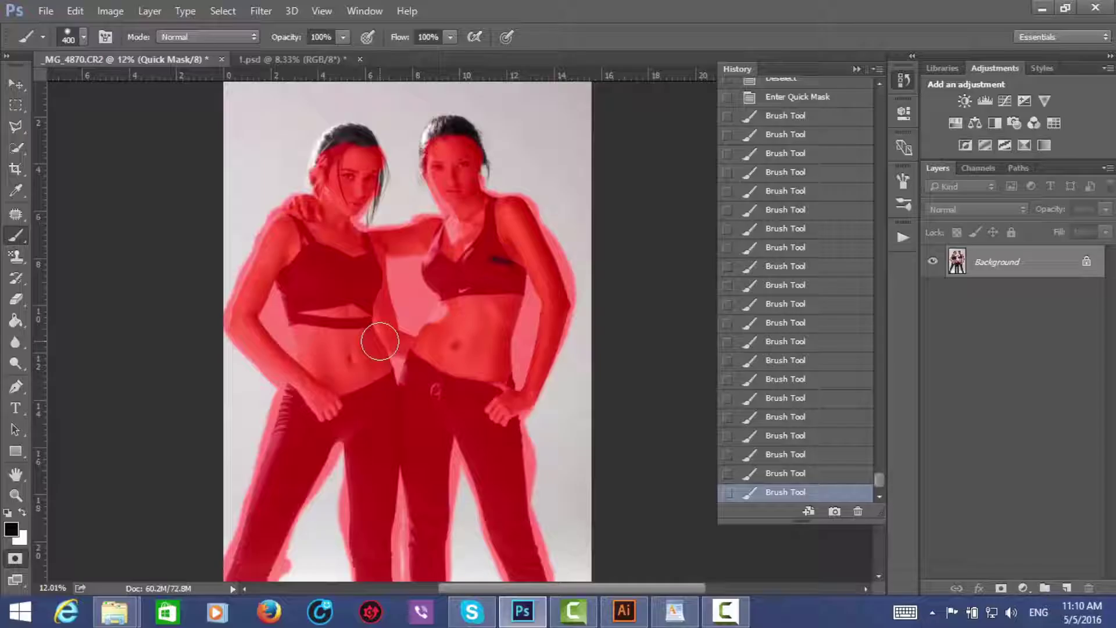
Step: Exit Quick Mask, invert the selection to cover the two women, and adjust it with the Lasso
key("q")
key("ctrl+shift+i")
key("l")
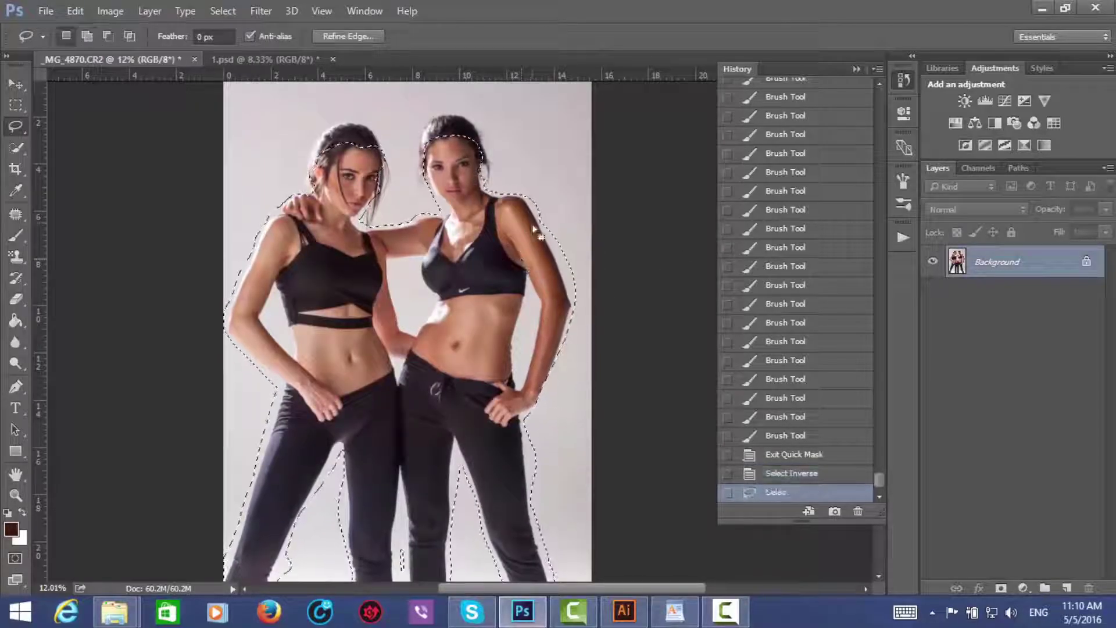
key("Delete")
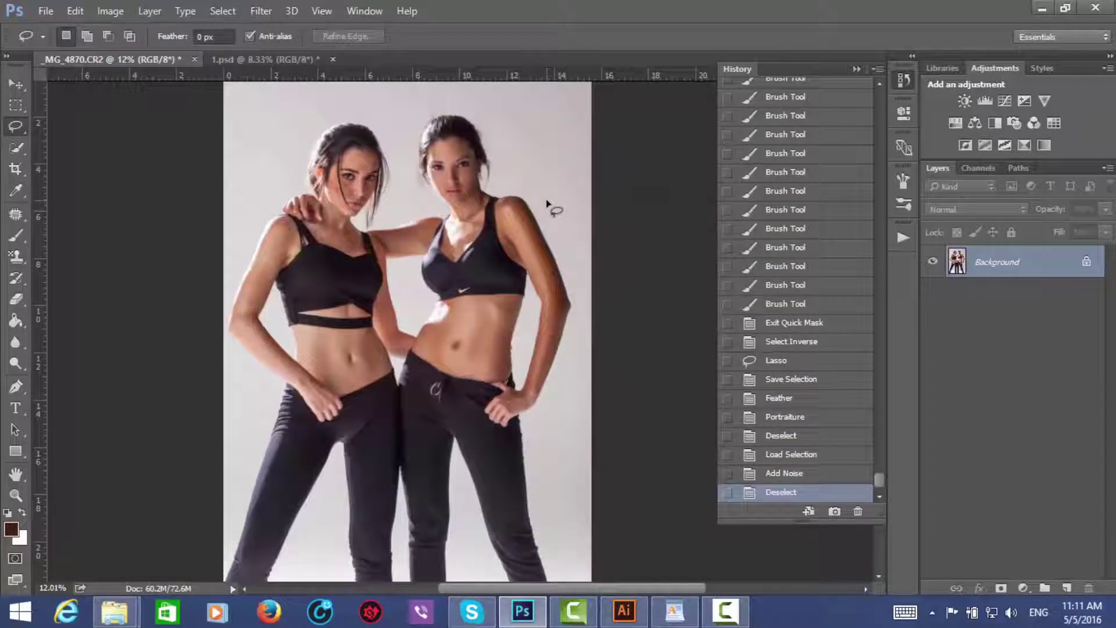
Step: Reshape the contour of the left-hand woman's arm in Liquify with brush size 200 and pressure 20
key("ctrl+shift+n")
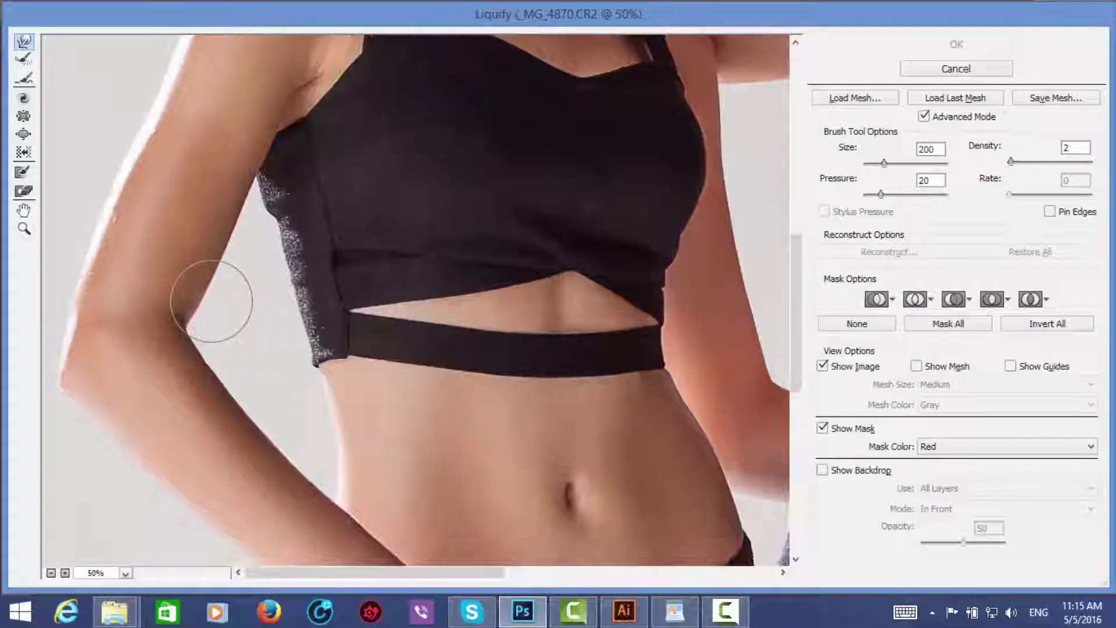
scroll(231, 280, "up", 8)
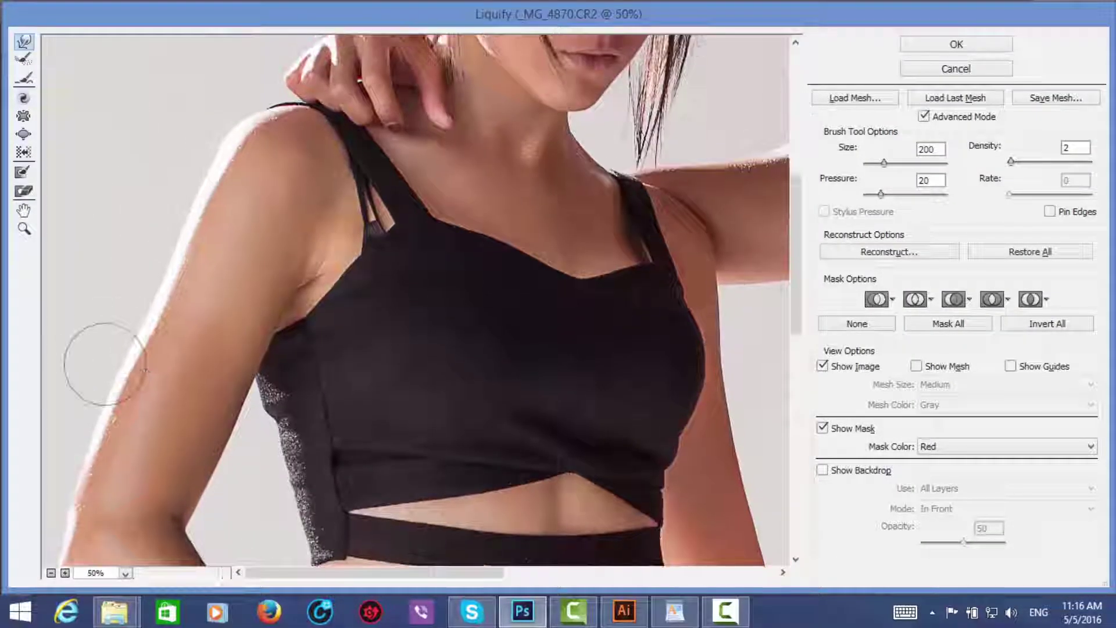
scroll(105, 352, "down", 6)
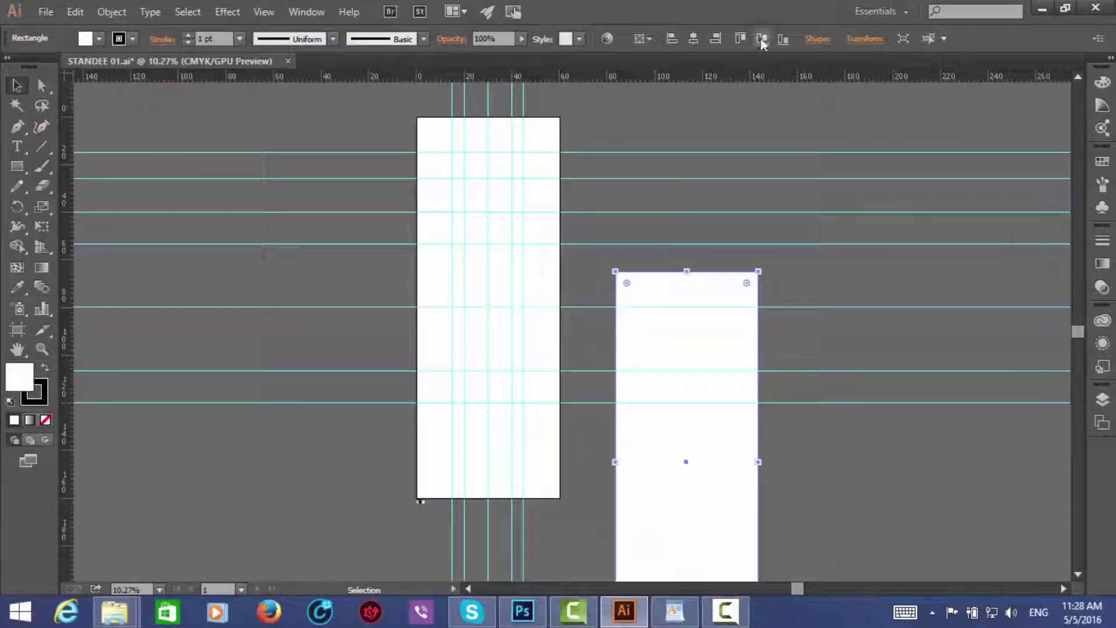
Step: In Illustrator's STANDEE 01 document, align the white rectangle exactly over the artboard
left_click_drag(732, 266, 593, 266)
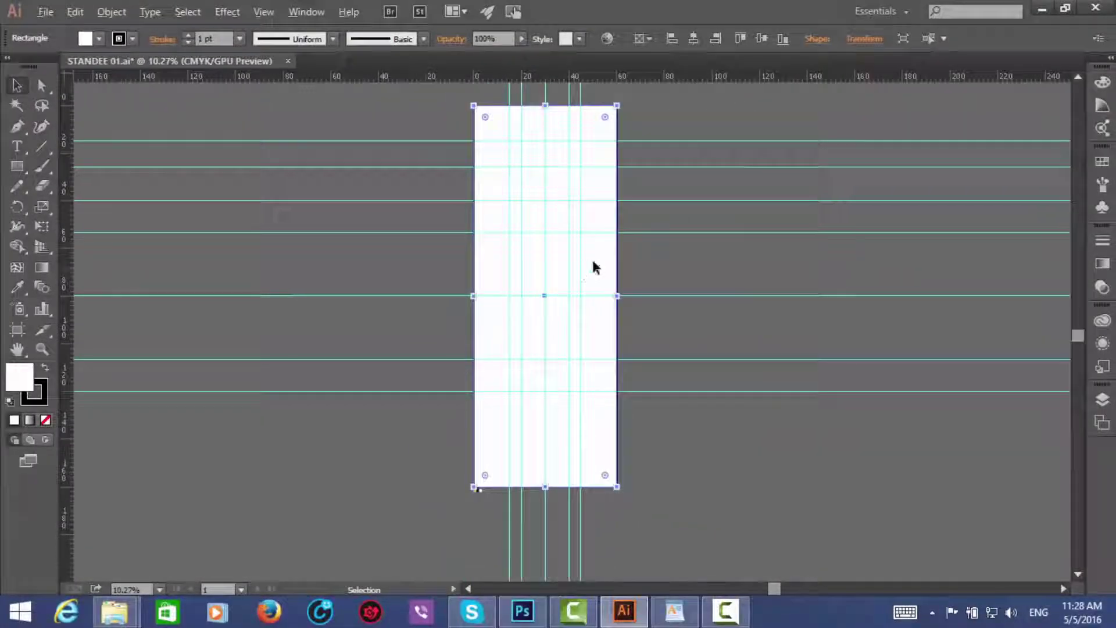
scroll(465, 406, "up", 4)
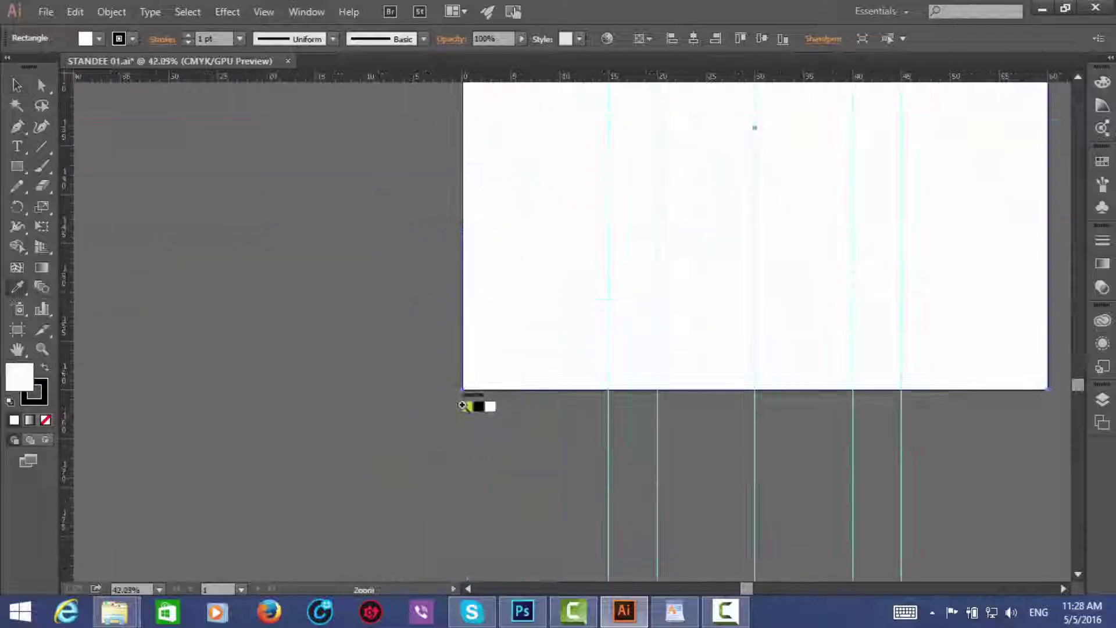
Step: Slant the black rectangle's upper edge by lowering its upper-left anchor point to the next horizontal guide
scroll(423, 377, "down", 1)
key("a")
left_click(404, 188)
left_click_drag(404, 187, 405, 266)
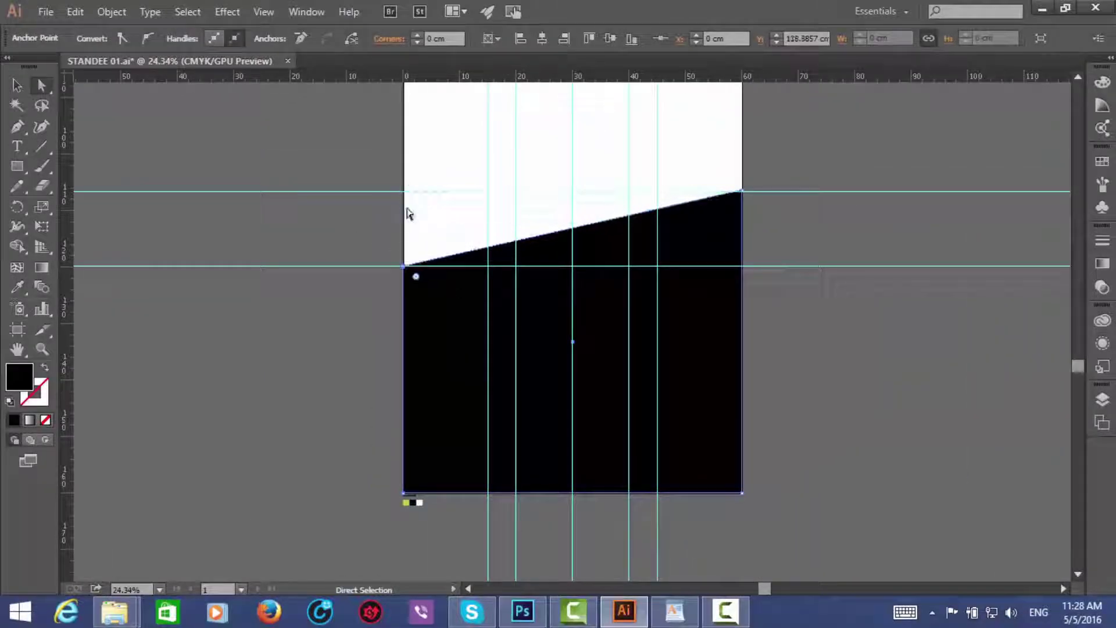
Step: Duplicate the slanted black shape up and to the right of the original
scroll(533, 331, "right", 2)
scroll(533, 332, "down", 2)
key("v")
left_click_drag(640, 486, 686, 413)
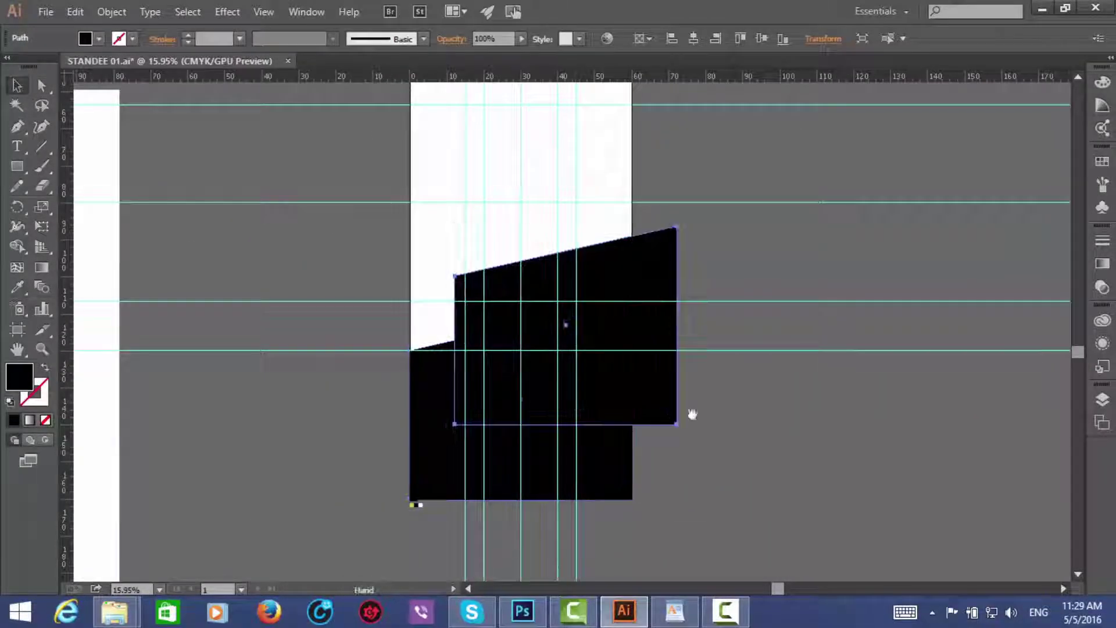
Step: Reflect the black copy so its lower edge is slanted and align it with the artboard's upper-left corner
scroll(599, 420, "down", 1)
key("o")
key("Return")
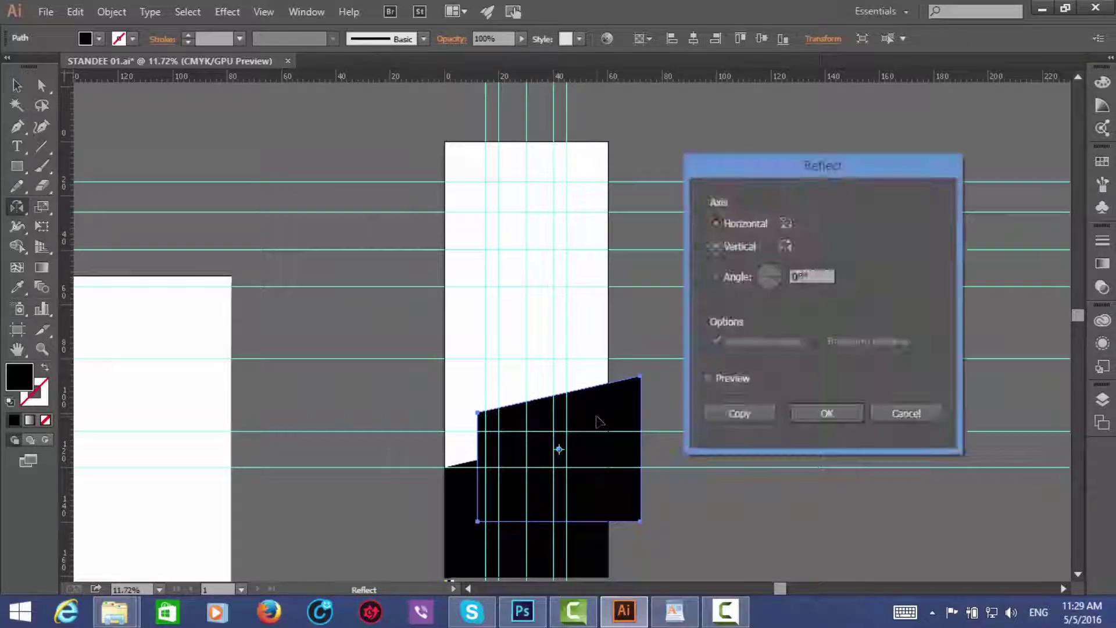
key("Return")
key("Return")
left_click(672, 40)
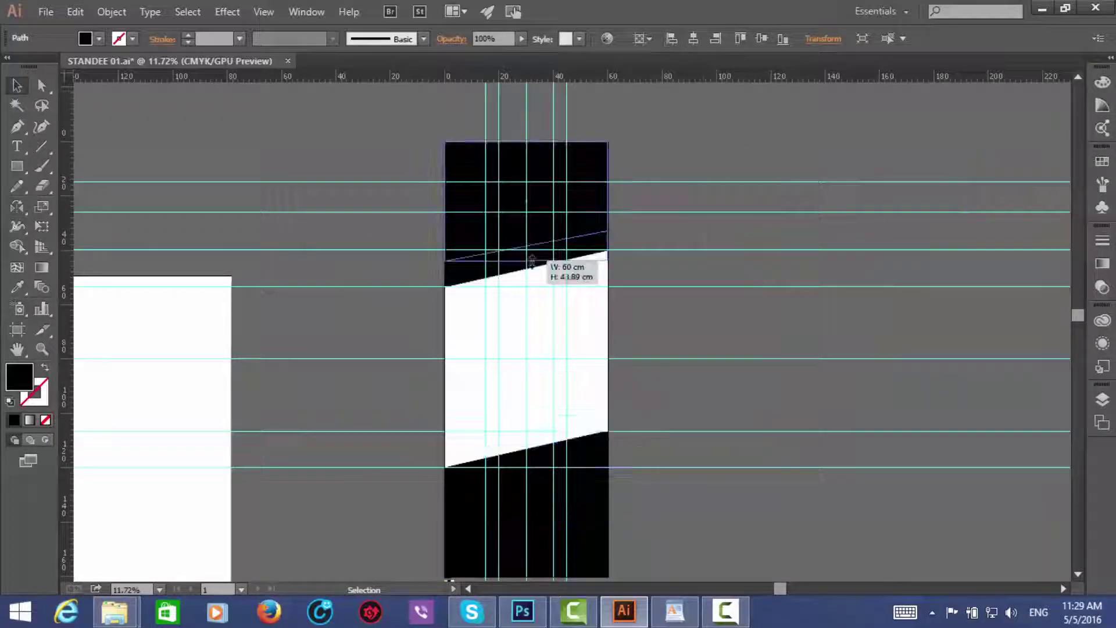
Step: Shorten the upper black shape and taper a lime-green strip under its slanted edge, widening toward the right
left_click_drag(540, 292, 486, 291)
scroll(497, 250, "up", 5)
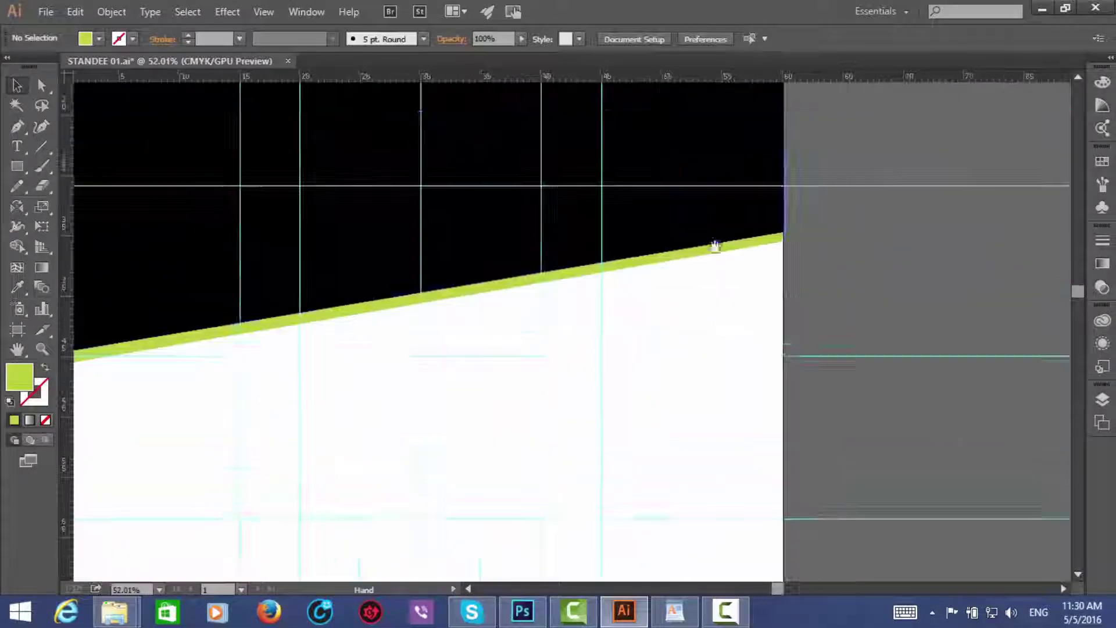
left_click(783, 234)
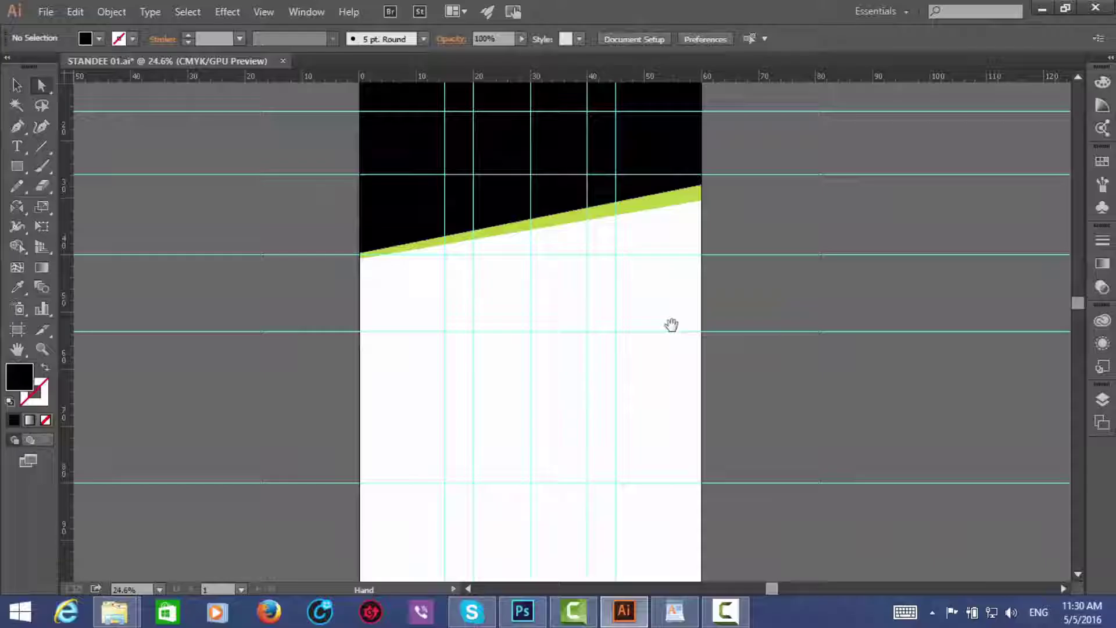
Step: Add a lime-green strip along the bottom black shape's slanted edge and adjust the black shape's upper-left anchor point
scroll(512, 326, "down", 5)
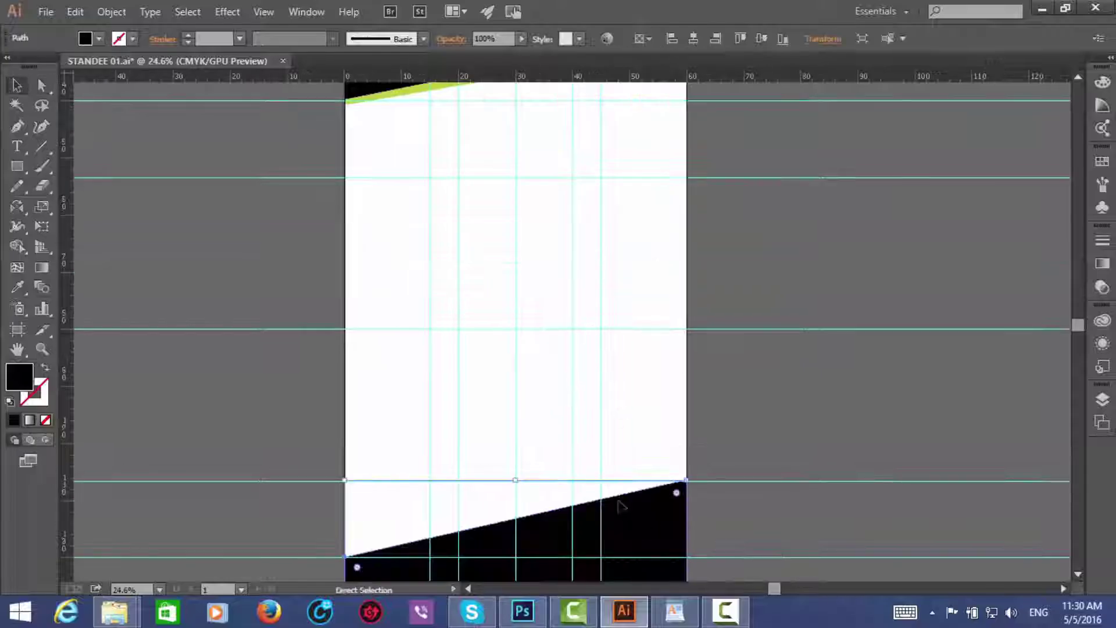
left_click(492, 397)
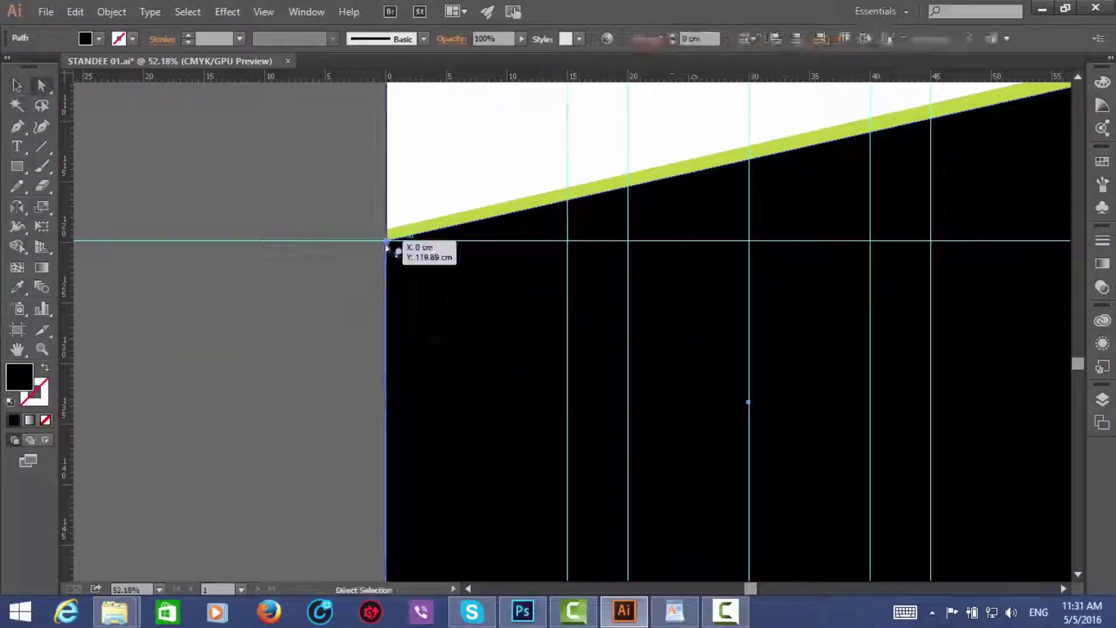
left_click(394, 252)
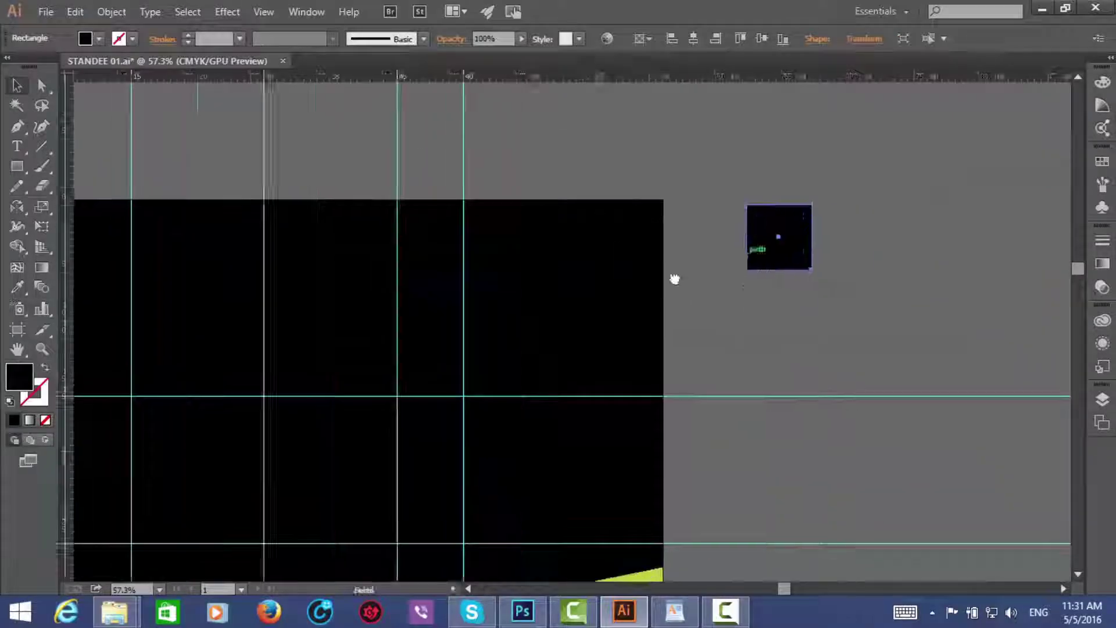
Step: Give the small square beside the artboard no fill and a 20 pt lime-green stroke
left_click(100, 38)
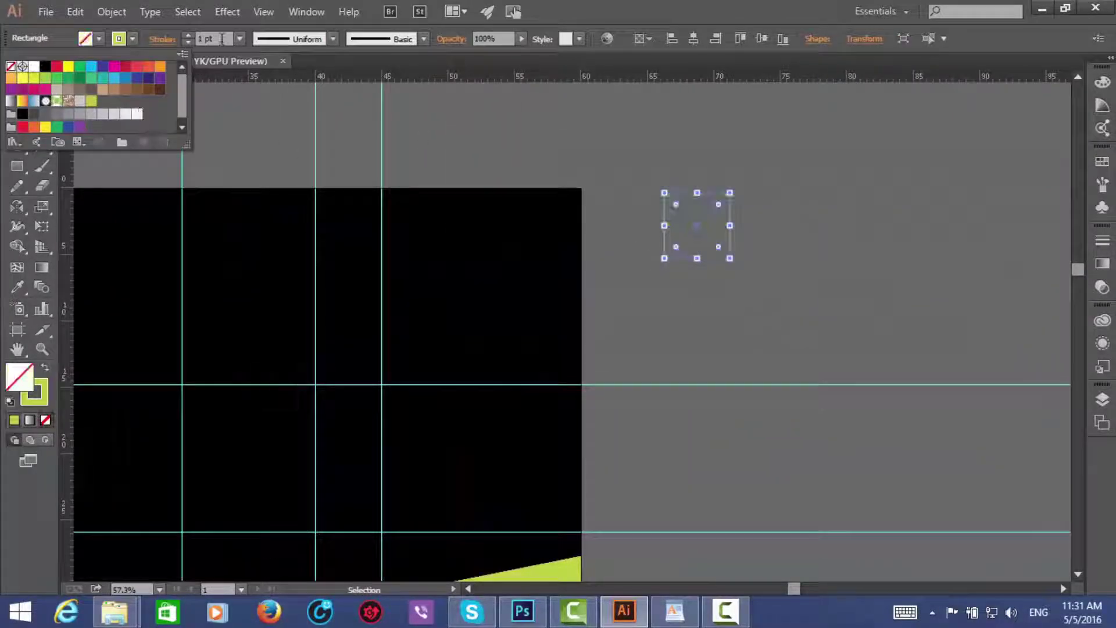
left_click(222, 38)
left_click(239, 38)
left_click(262, 326)
scroll(583, 333, "down", 1)
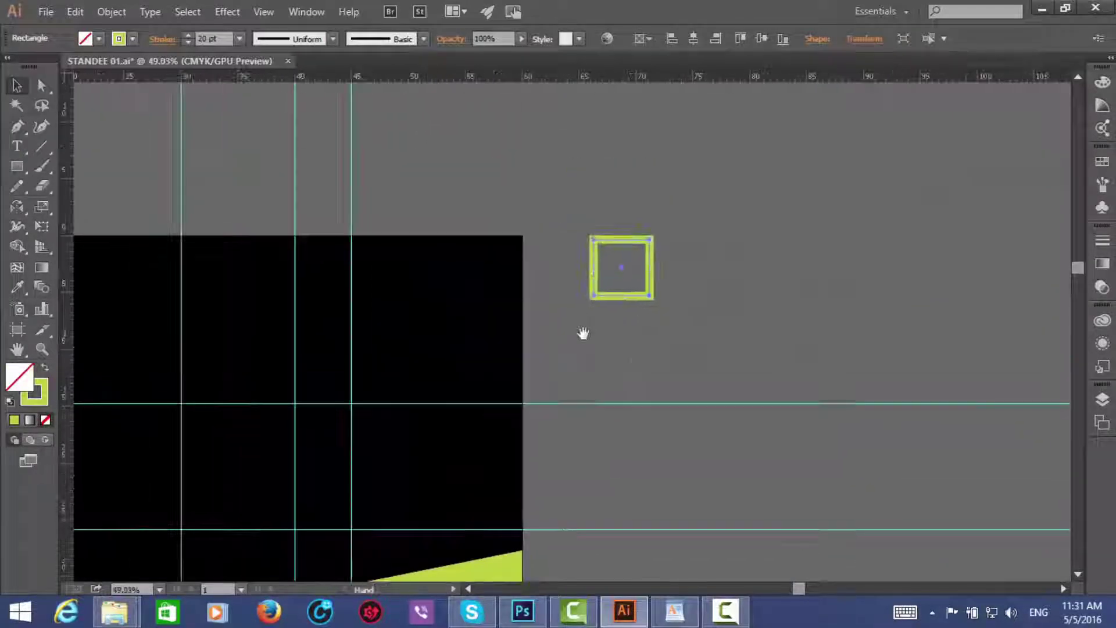
Step: Duplicate the outlined square frame and divide the copy along a diagonal line
scroll(583, 334, "up", 1)
key("backslash")
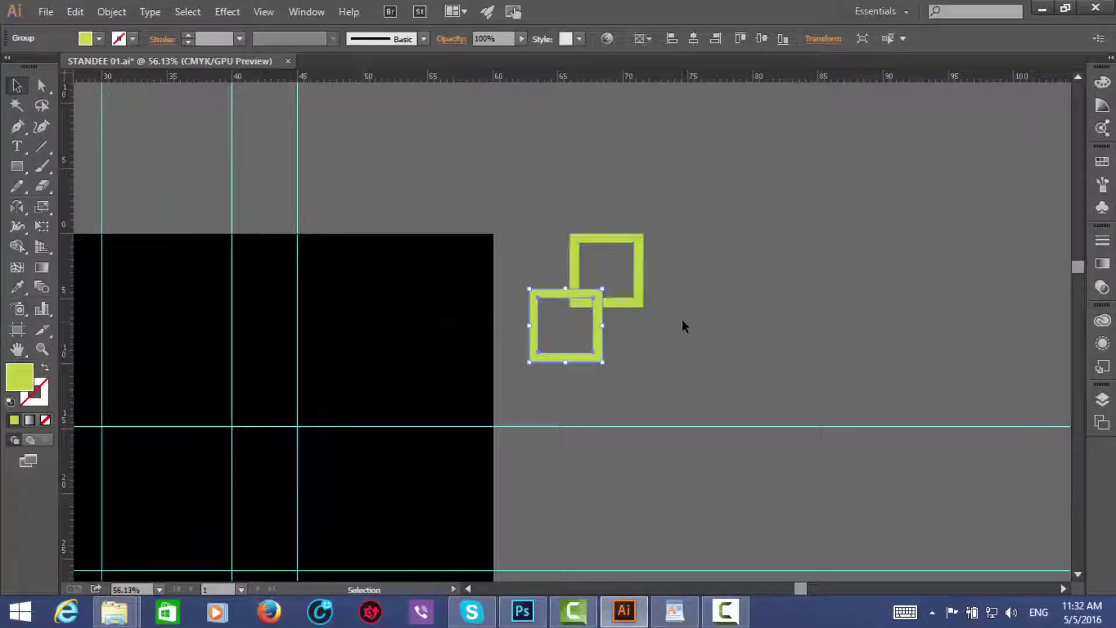
left_click_drag(783, 357, 716, 393)
key("backslash")
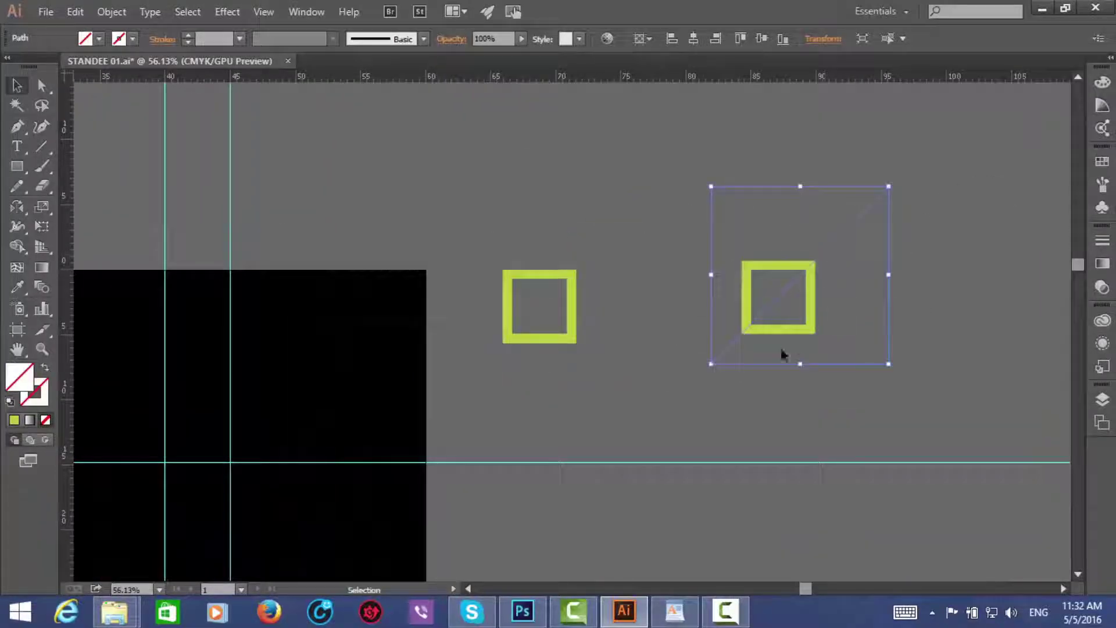
Step: Delete the copy's lower-right half and offset its remaining corner above and left of the square frame, using a 0.5 cm keyboard increment
left_click(800, 396)
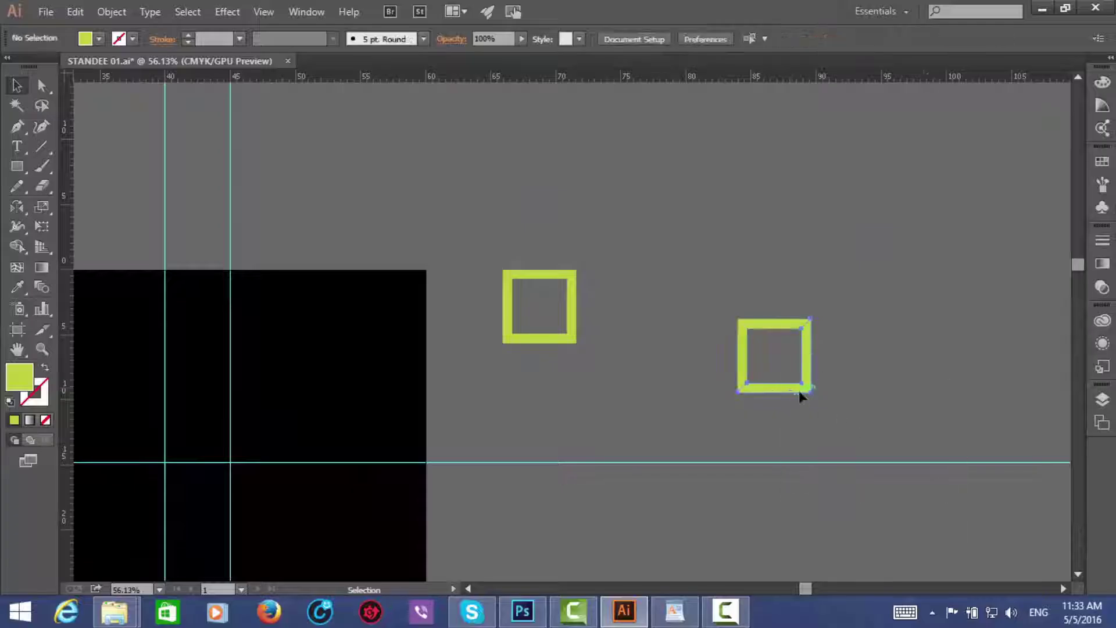
left_click_drag(482, 274, 476, 265)
key("ctrl+k")
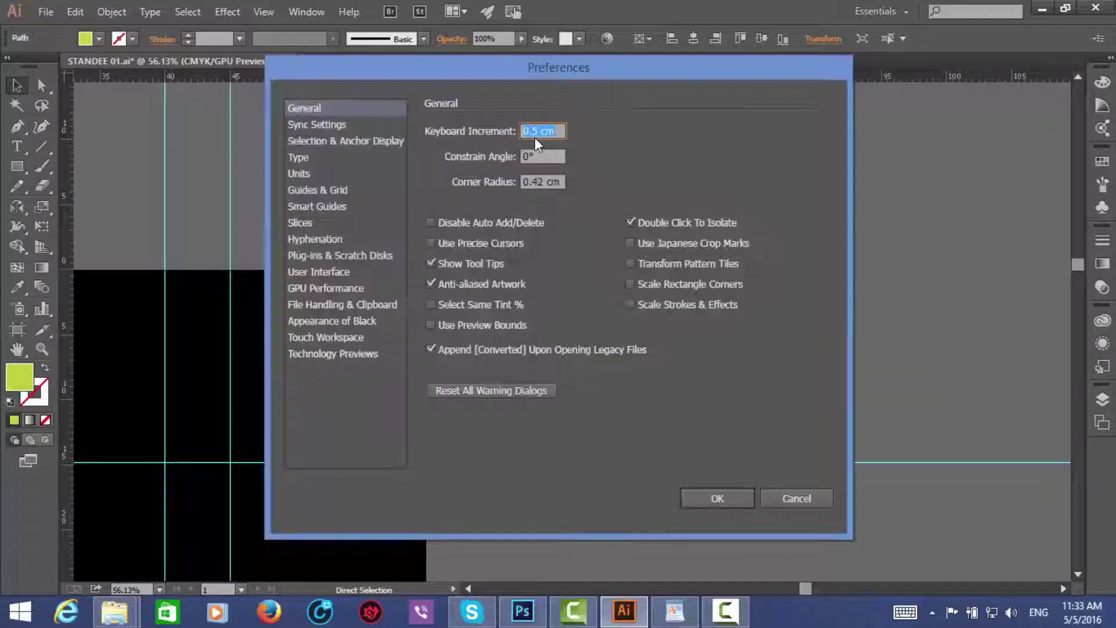
key("Return")
scroll(503, 312, "up", 2)
Step: Add the text "logo" in Arial Narrow at 72 pt to the right of the square icon
left_click(566, 276)
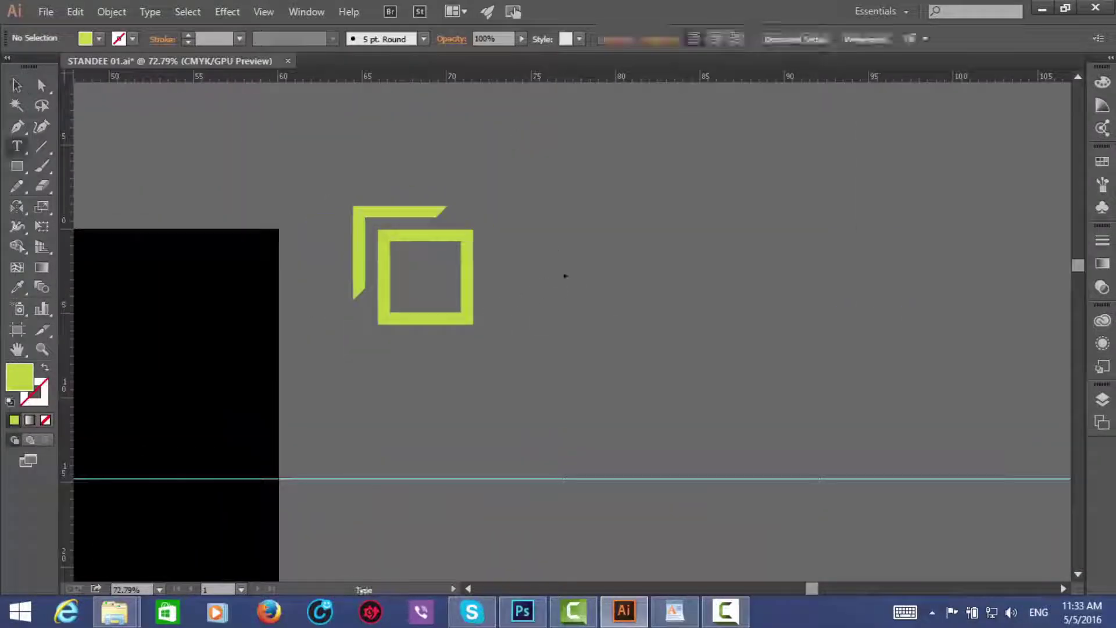
key("t")
left_click(594, 38)
type("ari")
left_click(561, 137)
left_click(783, 38)
left_click(814, 322)
left_click(568, 273)
type("logo")
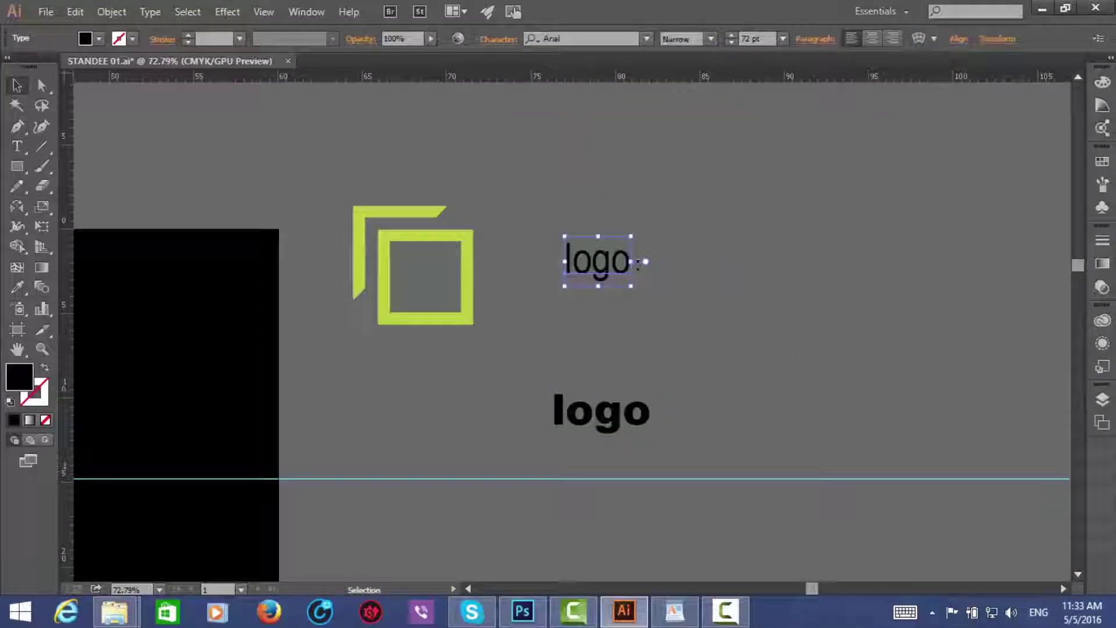
Step: Apply All Caps to the narrow "logo" text and enlarge it to the height of the square frame
left_click(498, 39)
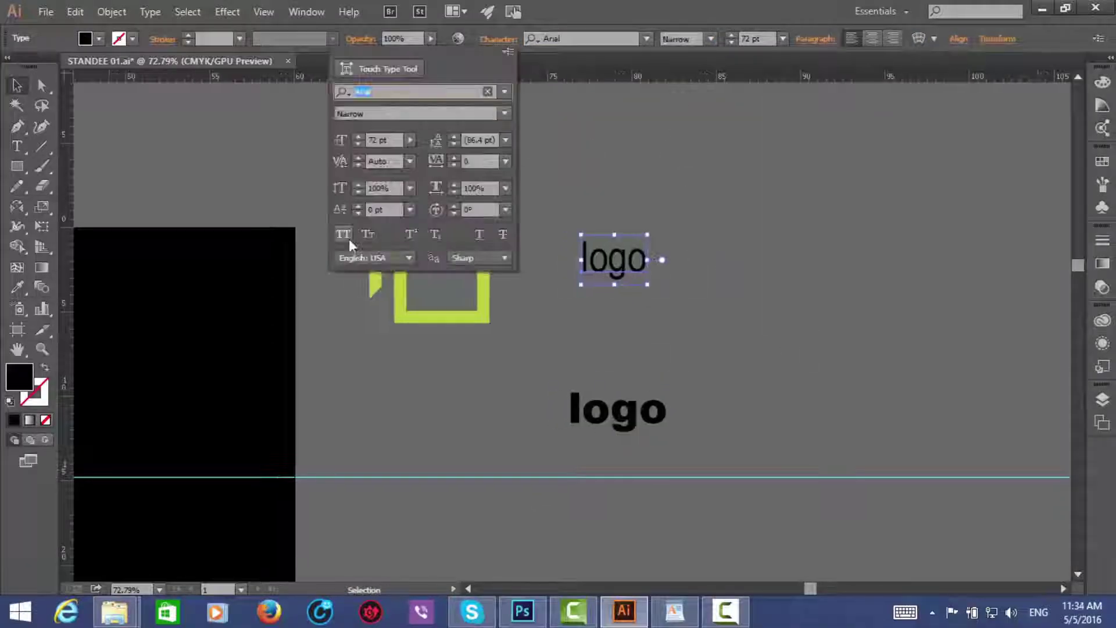
left_click(349, 239)
scroll(566, 375, "down", 1)
left_click_drag(632, 205, 762, 291)
key("Escape")
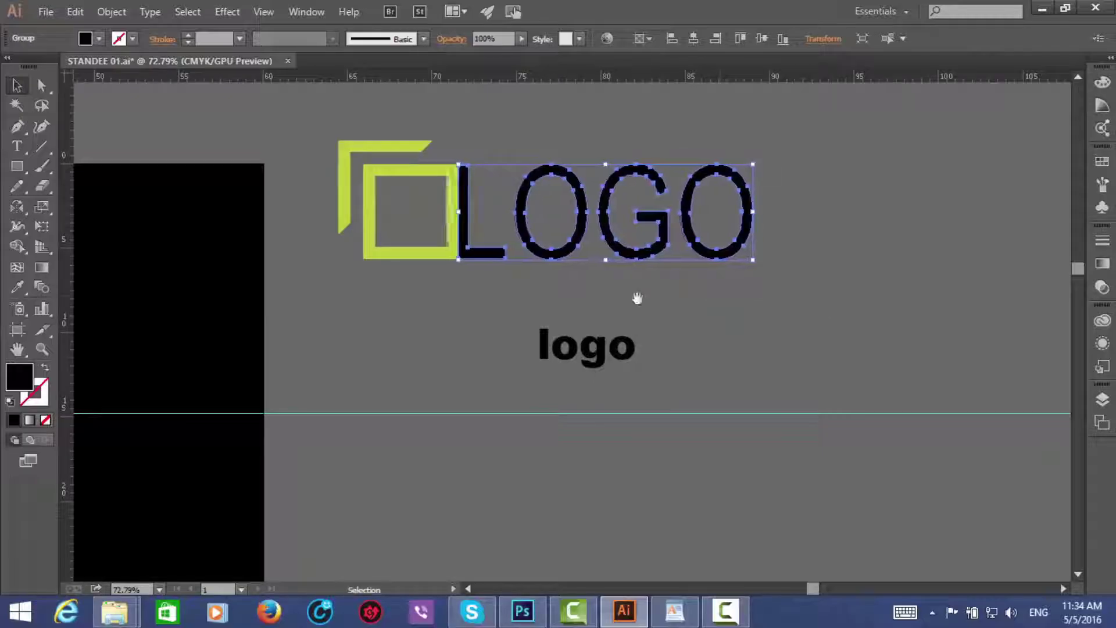
Step: Give the outlined LOGO letters a white fill and a white stroke
left_click(99, 38)
left_click(16, 65)
left_click(239, 38)
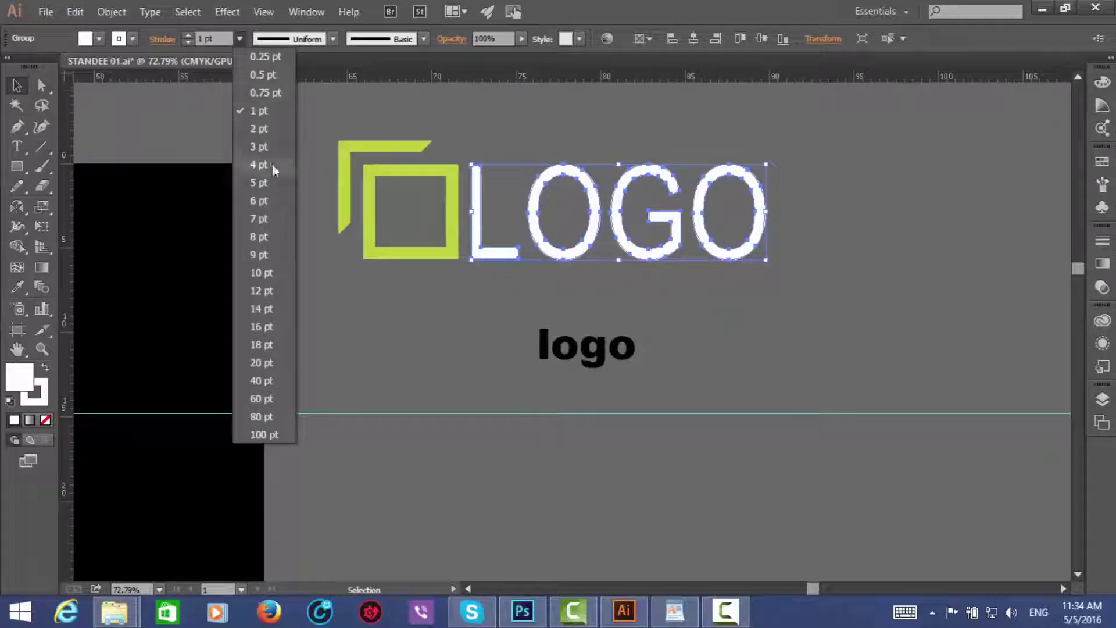
left_click(407, 291)
key("z")
left_click(409, 293, "alt")
key("v")
key("ctrl+minus")
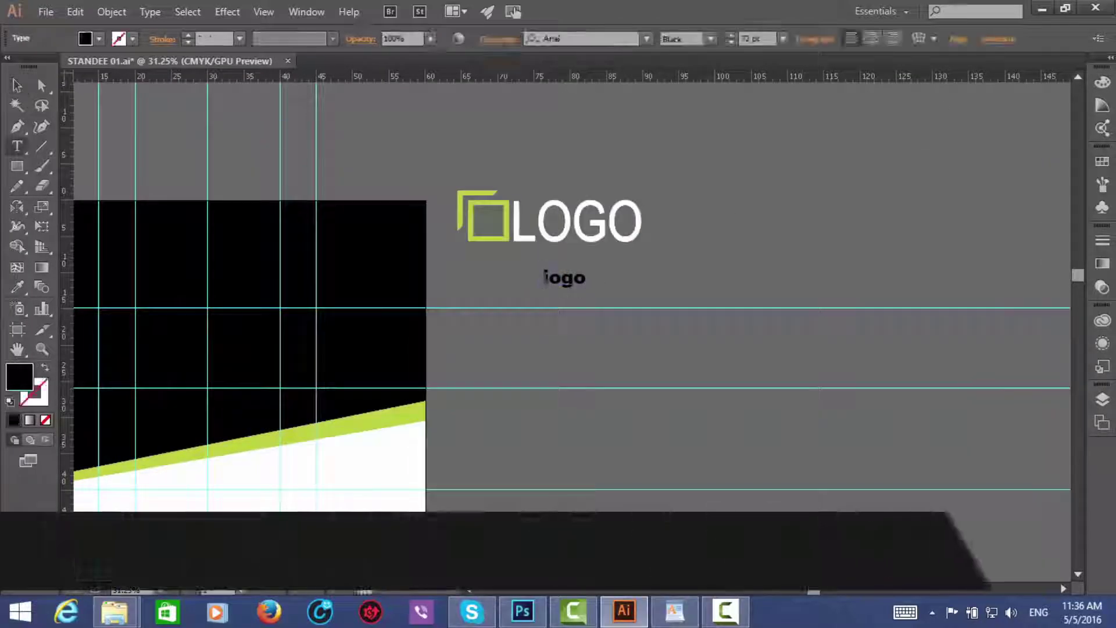
Step: Replace the bold "logo" text with "Best Offer" and its copy with "Sports Point" from the WordPad TEXT DESIGN document
type("Best Offer")
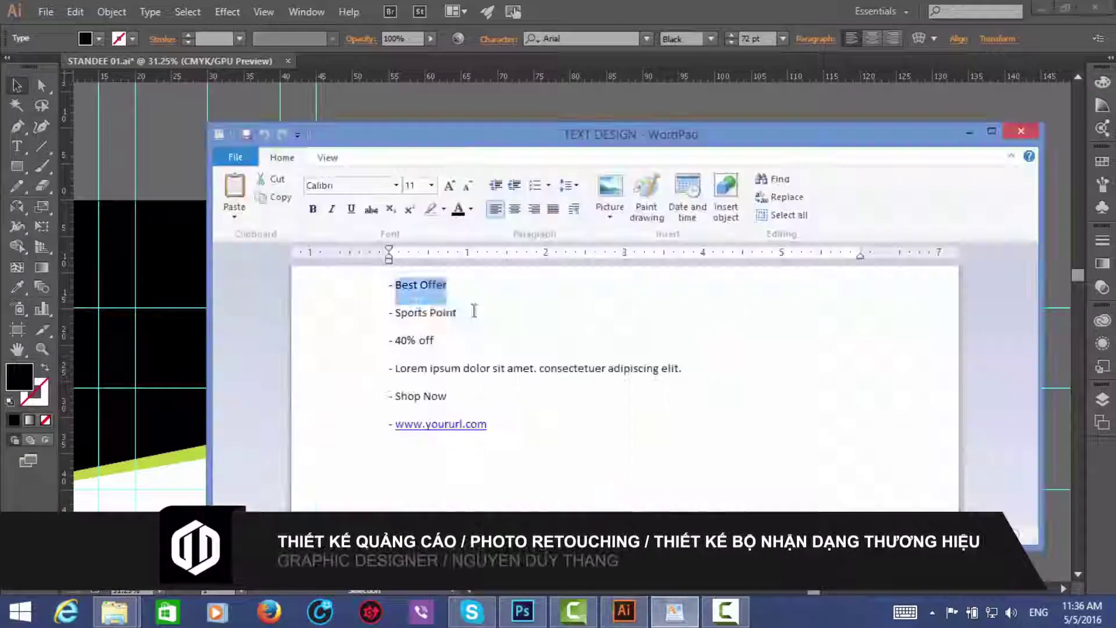
left_click_drag(474, 311, 395, 312)
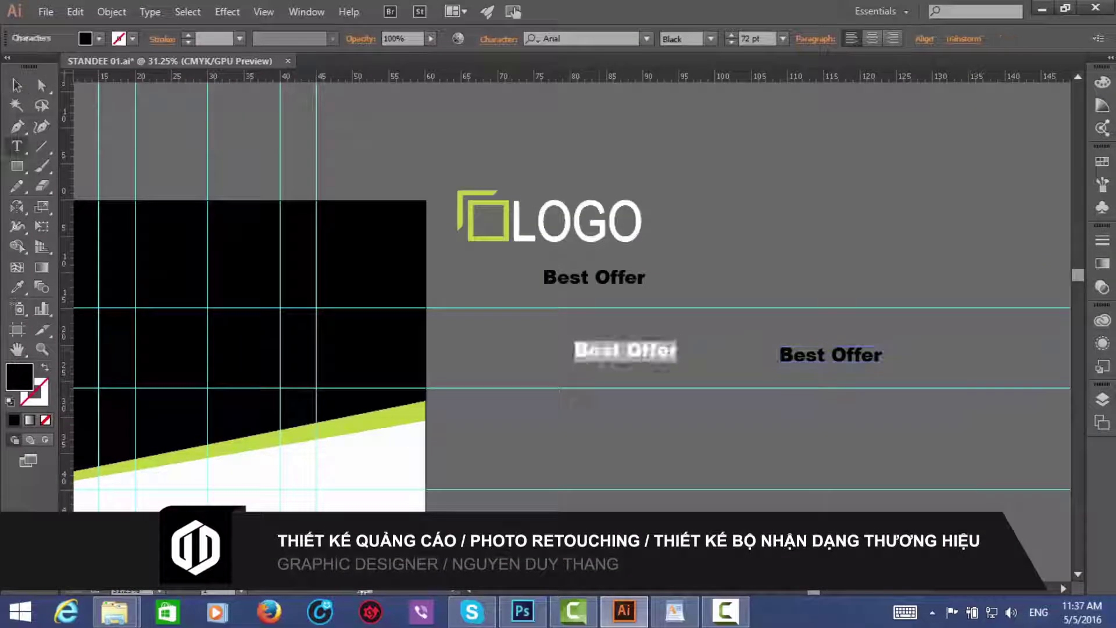
key("alt+Tab")
left_click(976, 135)
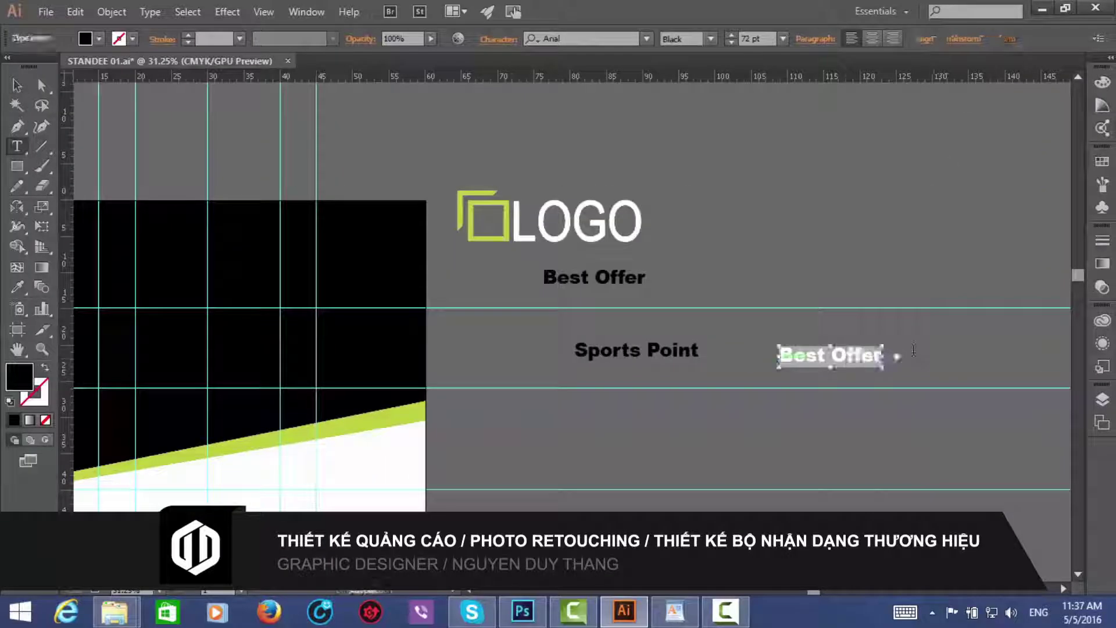
Step: Replace the remaining "Best Offer" copy with "40% off" and make three duplicates of it
type("40% off")
left_click_drag(648, 463, 648, 464)
key("t")
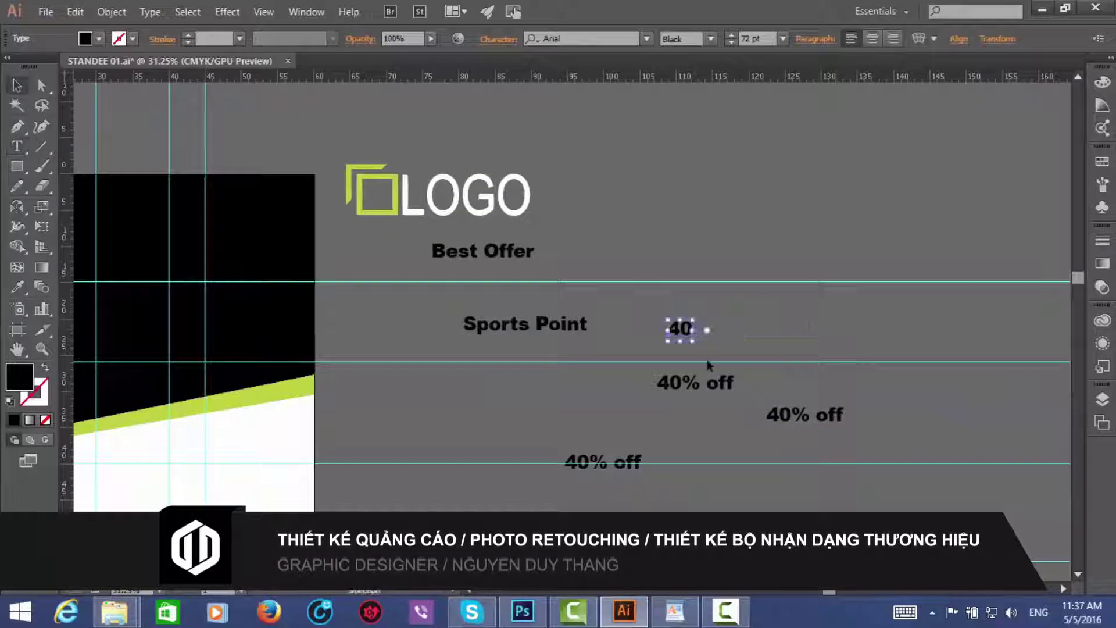
Step: Trim the "40% off" copies into separate texts reading "40", "%" and "off"
double_click(669, 382)
key("Delete")
key("Delete")
left_click_drag(686, 382, 820, 414)
key("Delete")
left_click_drag(595, 324, 645, 296)
Step: Replace the fourth "40% off" copy with the Lorem ipsum sentence from WordPad in Arial Narrow
left_click_drag(613, 433, 664, 433)
left_click(674, 610)
left_click(969, 125)
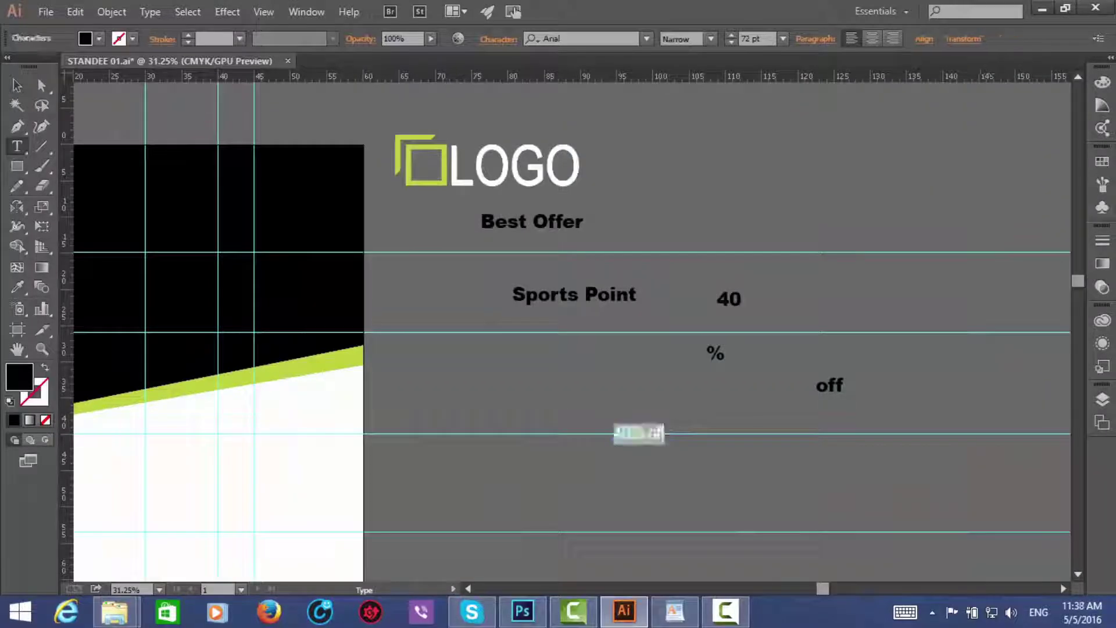
Step: Copy "Shop Now" from WordPad and paste it over a duplicate of the Lorem ipsum line
left_click(674, 610)
left_click_drag(393, 396, 448, 396)
key("ctrl+c")
left_click(969, 126)
left_click_drag(743, 444, 697, 494)
scroll(639, 348, "down", 3)
left_click_drag(457, 306, 831, 307)
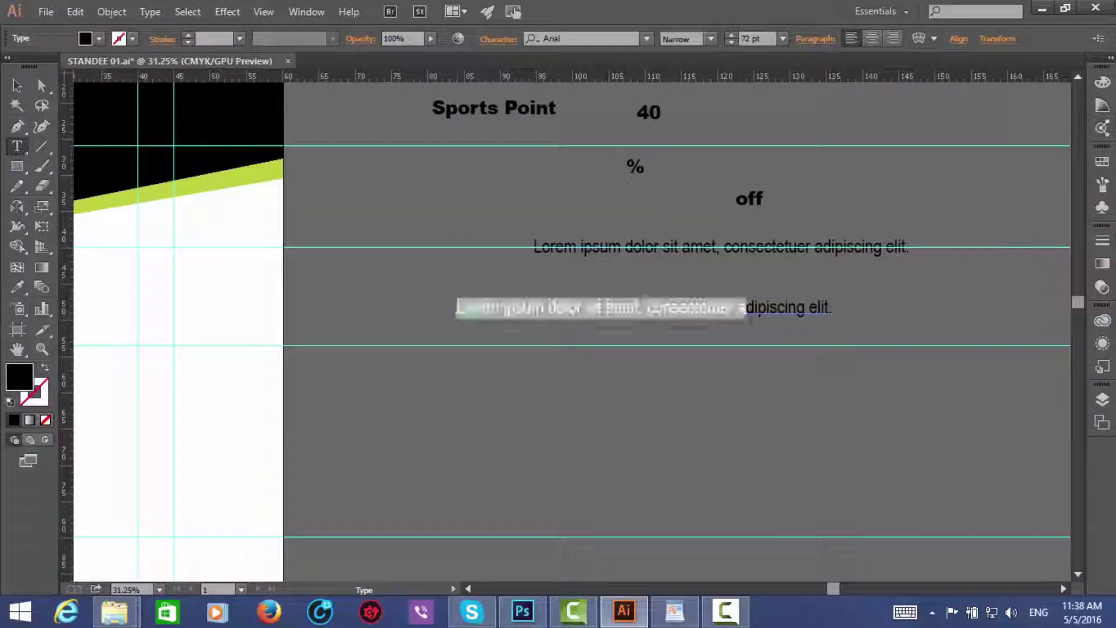
key("ctrl+v")
left_click(675, 610)
left_click_drag(394, 426, 485, 426)
key("ctrl+c")
left_click(969, 126)
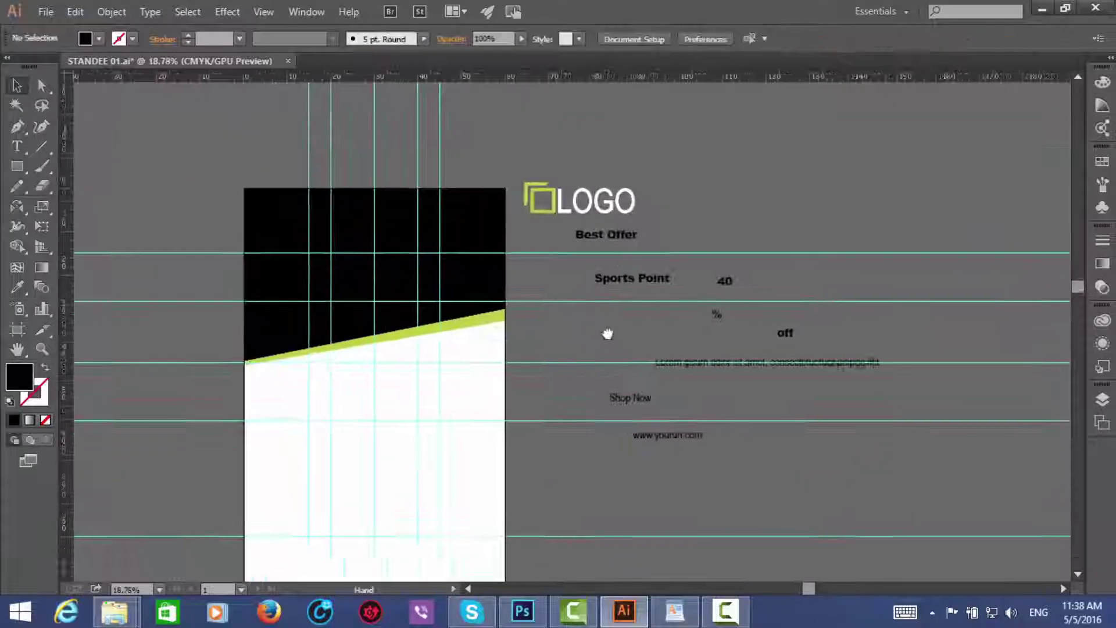
Step: Place "Best Offer" in white at the upper black shape's left edge and enlarge it to about 30 cm wide
left_click(340, 379)
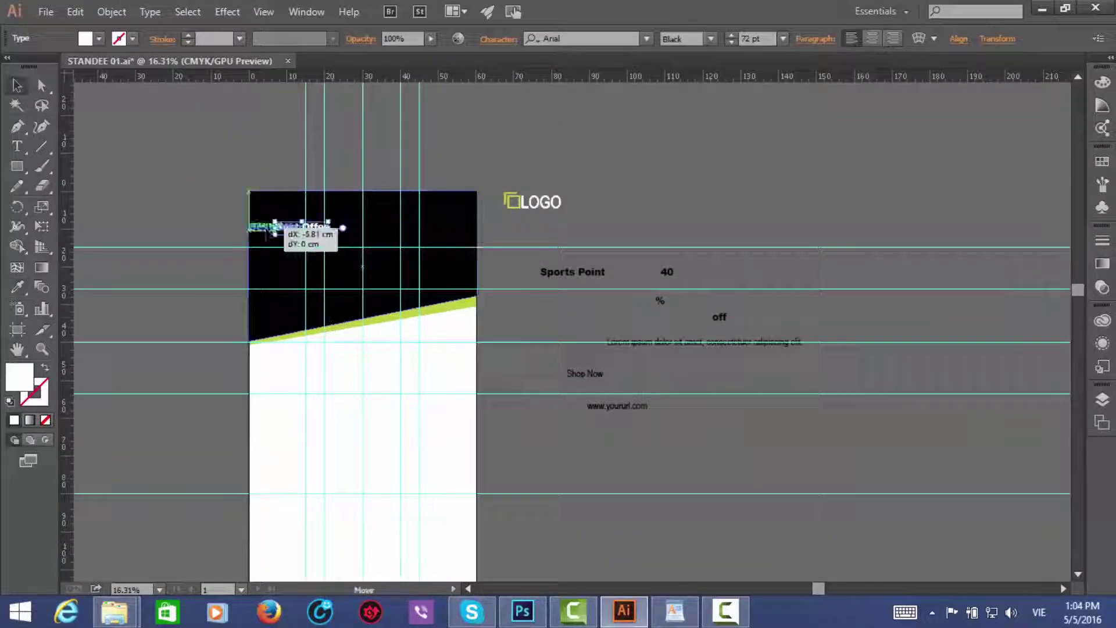
left_click(457, 324)
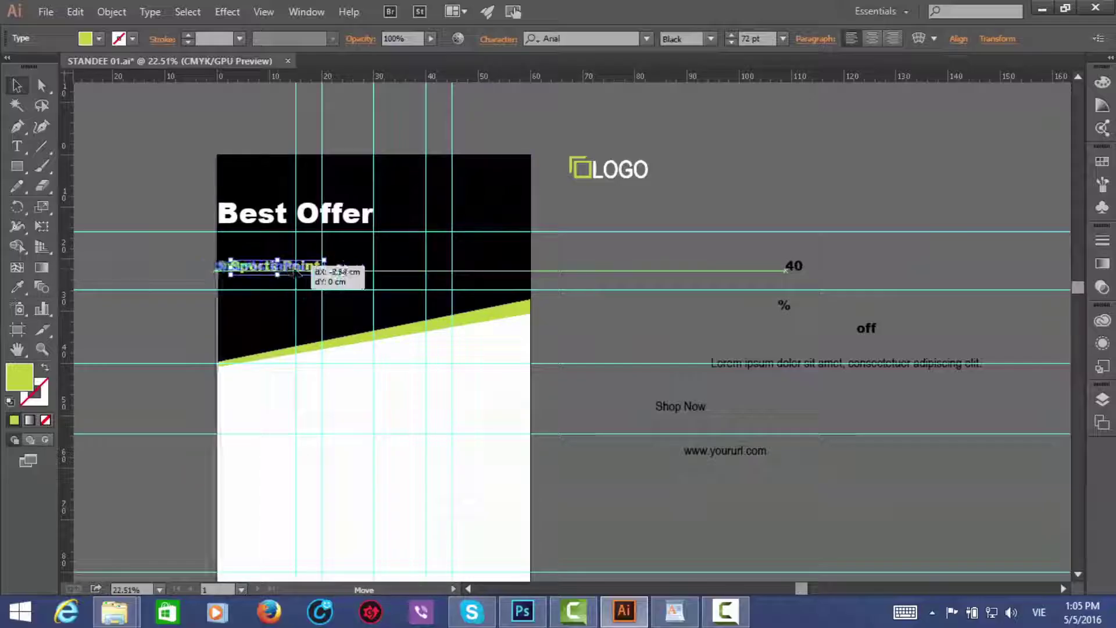
Step: Align the lime-green "Sports Point" to the artboard's left edge, enlarge it to the 45 cm guide, and expand it to outlines
left_click(959, 38)
left_click_drag(296, 272, 456, 302)
key("alt+o")
key("x")
key("Return")
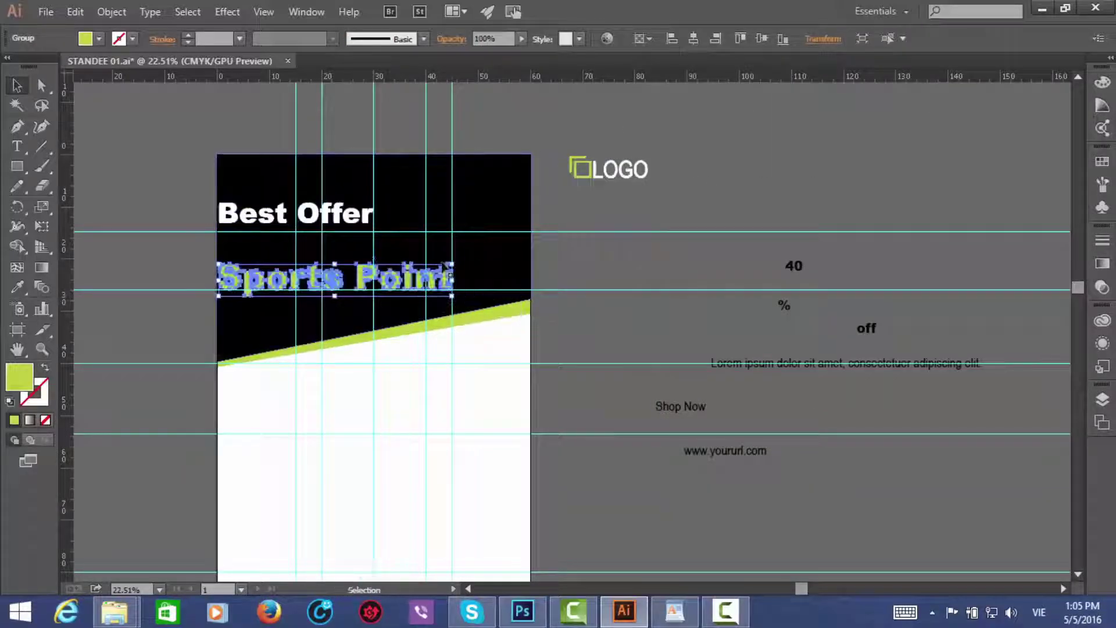
Step: Center "Sports Point" and "Best Offer" horizontally on the artboard and nudge "Best Offer" down
left_click(510, 273)
key("ctrl+k")
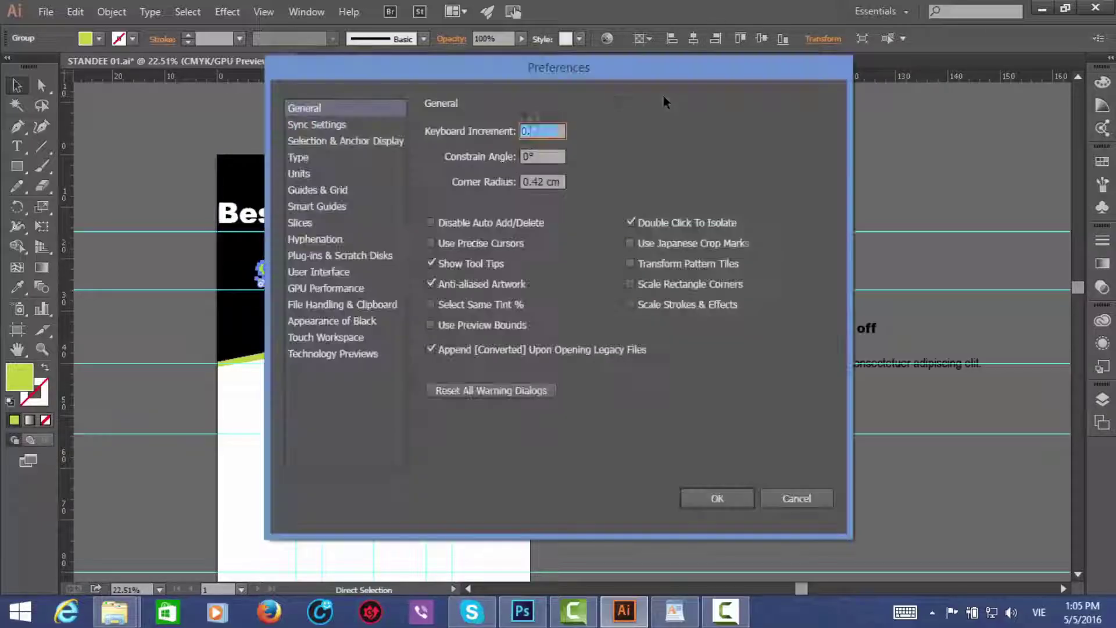
key("Return")
left_click(256, 214)
left_click(693, 38)
key("Down")
key("Down")
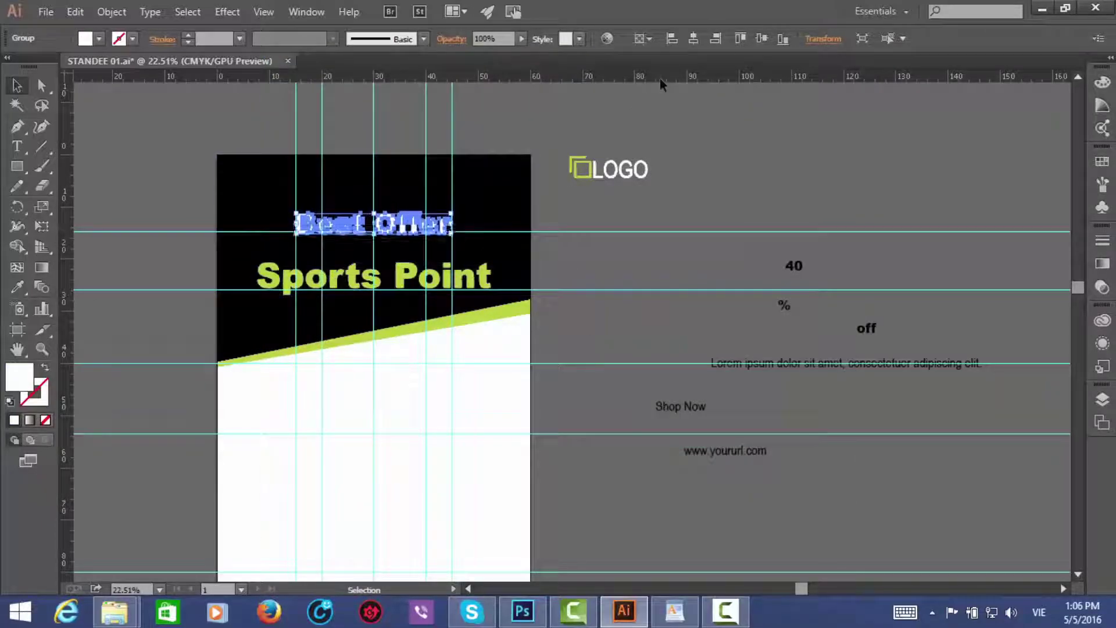
Step: Move the LOGO artwork above "Best Offer" and center it horizontally on the artboard
left_click_drag(616, 169, 378, 177)
left_click(693, 38)
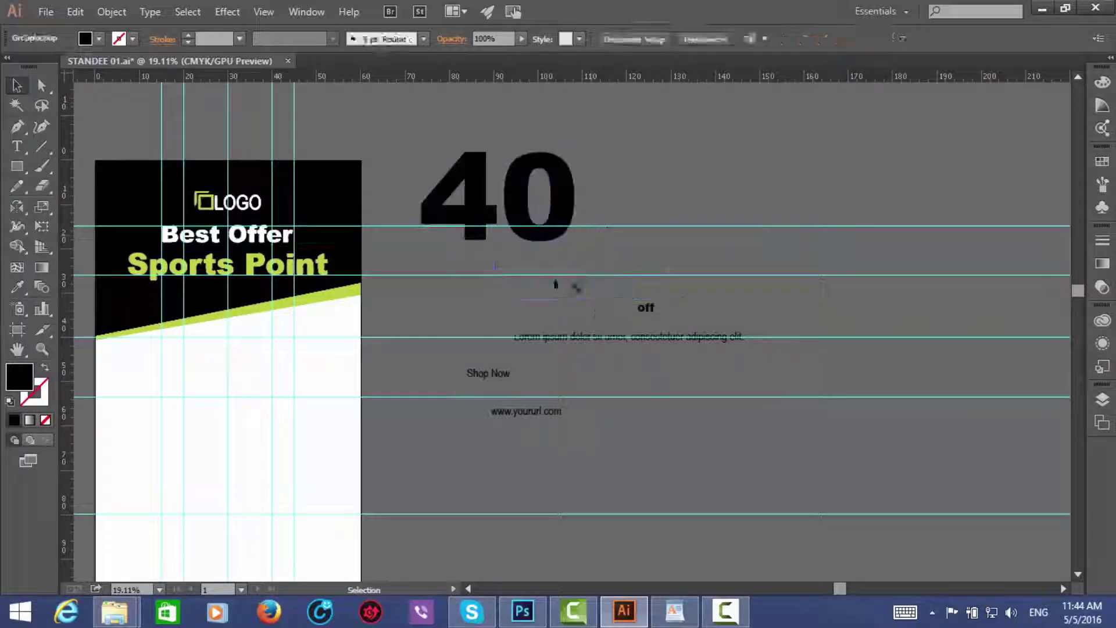
Step: Enlarge the outlined "%" sign to about half the height of the "40"
left_click(574, 287)
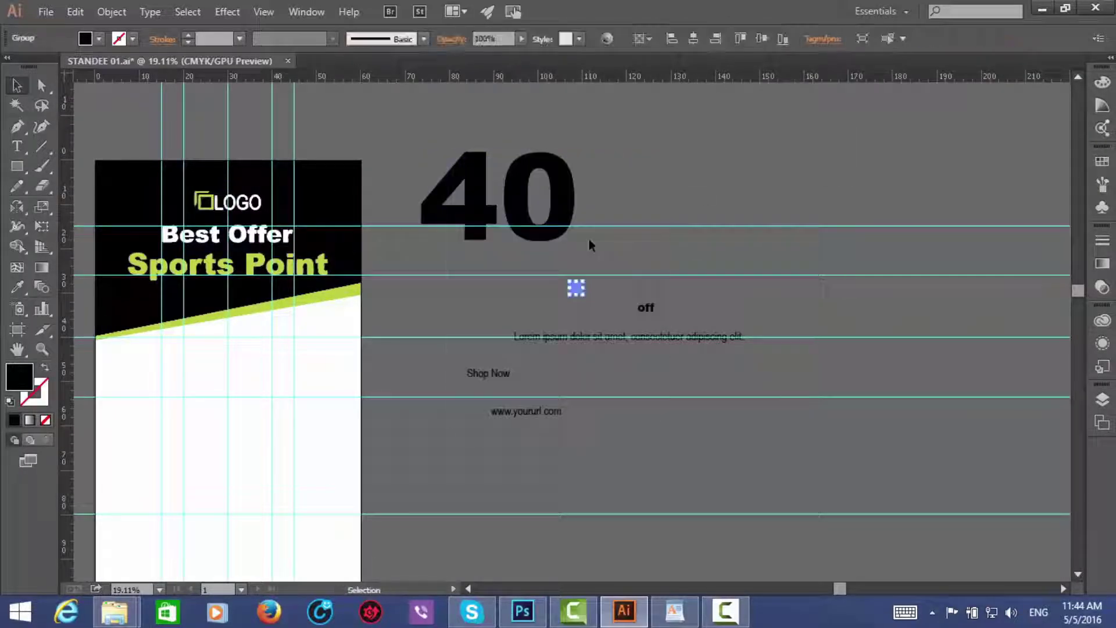
left_click(823, 38)
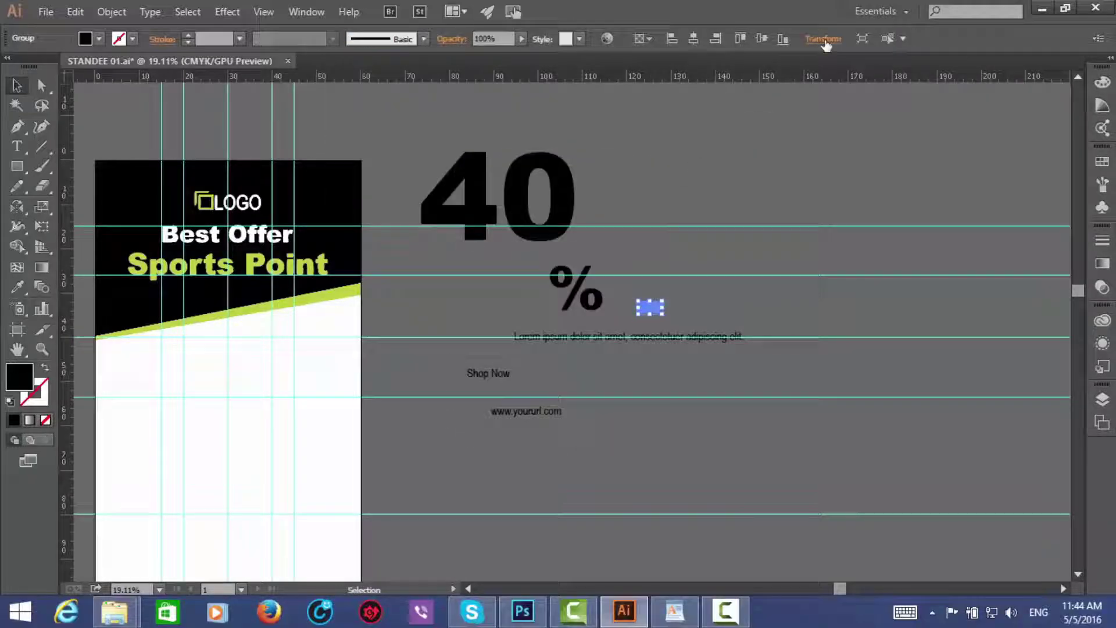
Step: Stack "%" above "OFF" beside the "40" and place the lockup in white on the lower black area
left_click(823, 39)
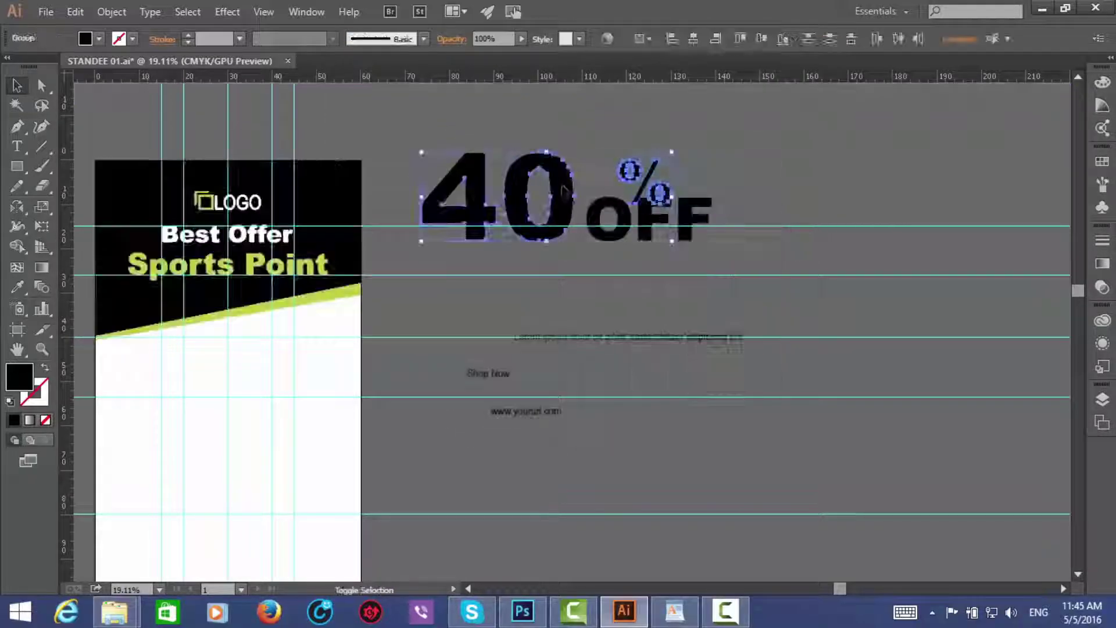
left_click_drag(718, 175, 684, 106)
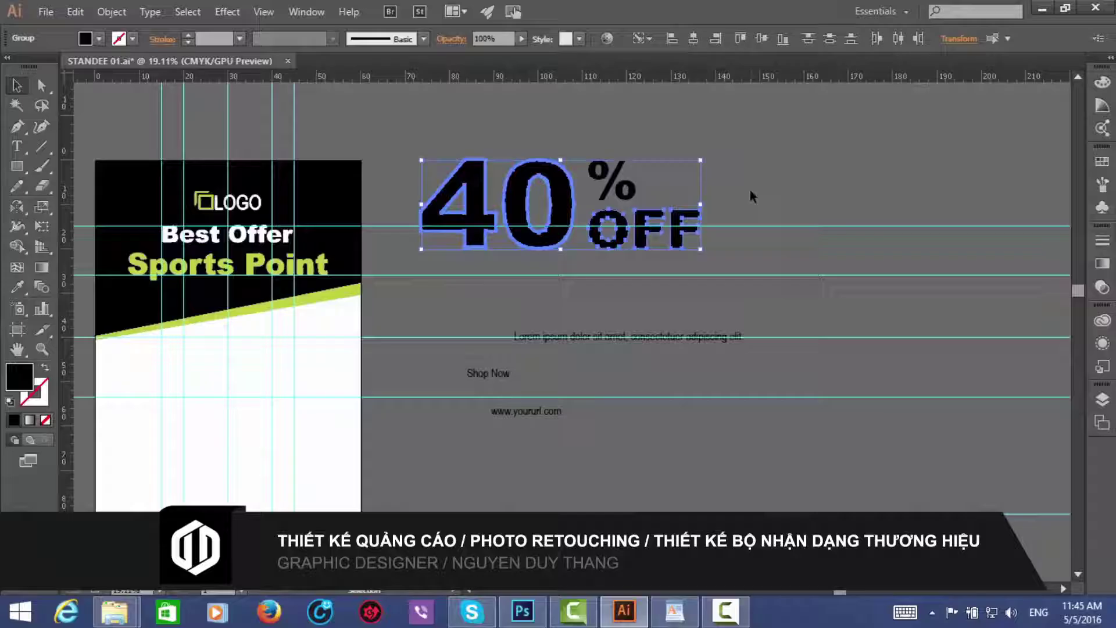
left_click(514, 184)
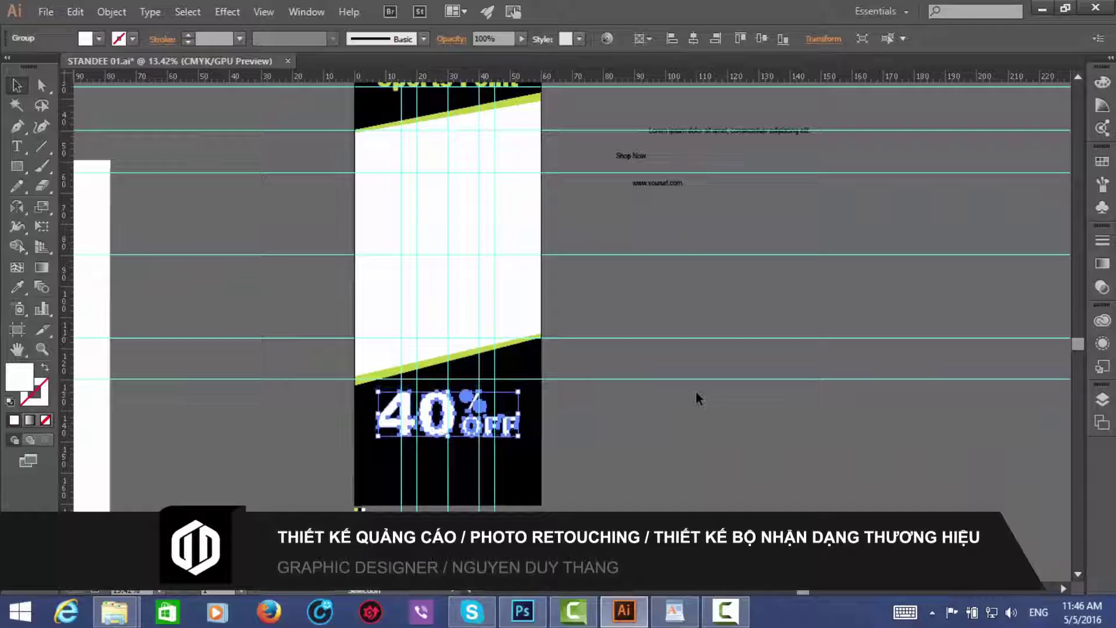
left_click(696, 391)
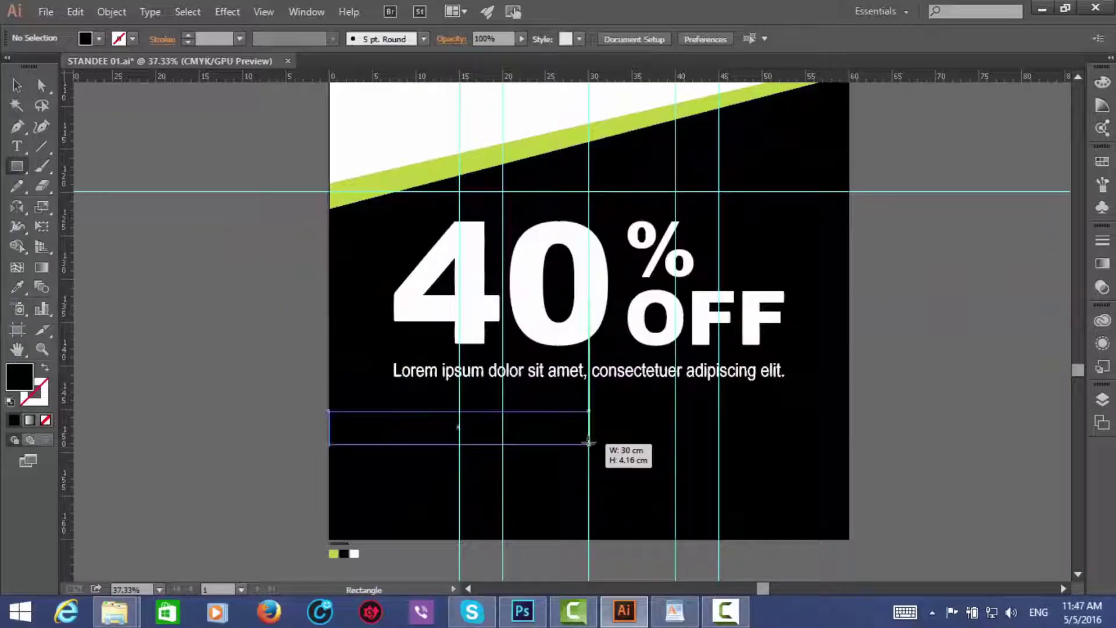
Step: Draw a white rectangle 30 cm wide and about 3.78 cm high below the Lorem ipsum line, with X at 15 cm
left_click_drag(588, 442, 588, 442)
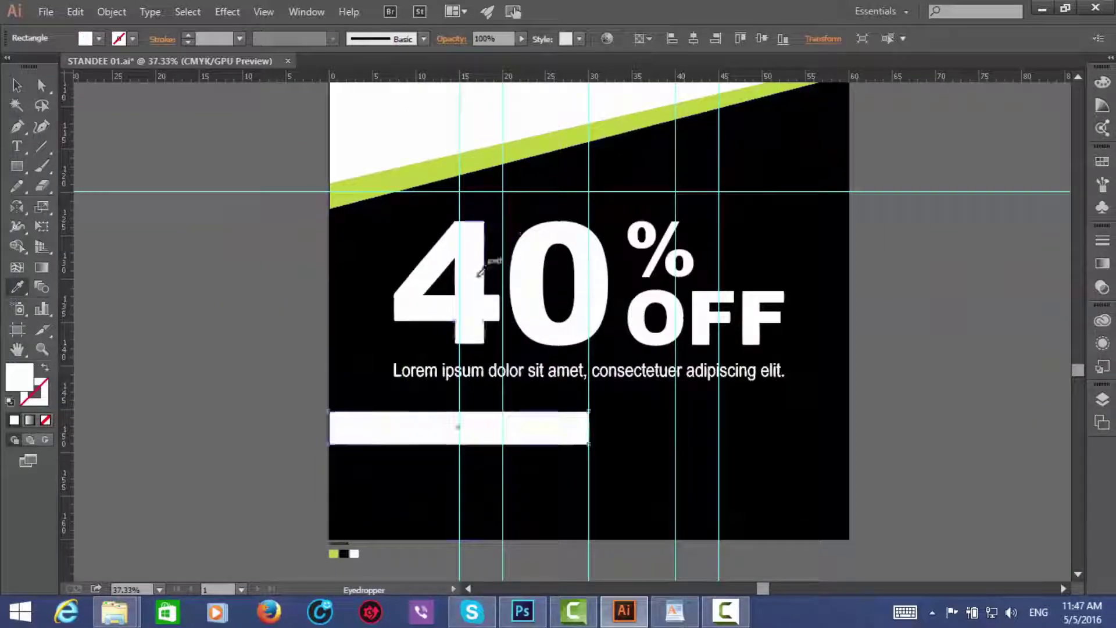
key("v")
left_click(860, 38)
left_click(859, 39)
left_click(859, 39)
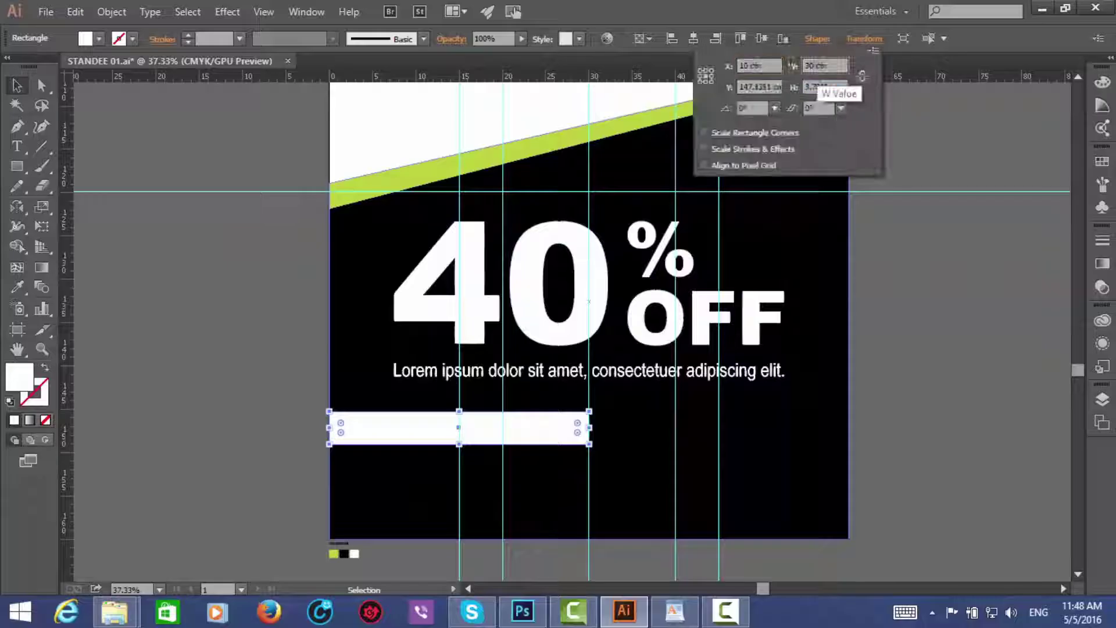
type("15")
left_click(769, 61)
type("30")
key("Return")
left_click_drag(621, 329, 578, 319)
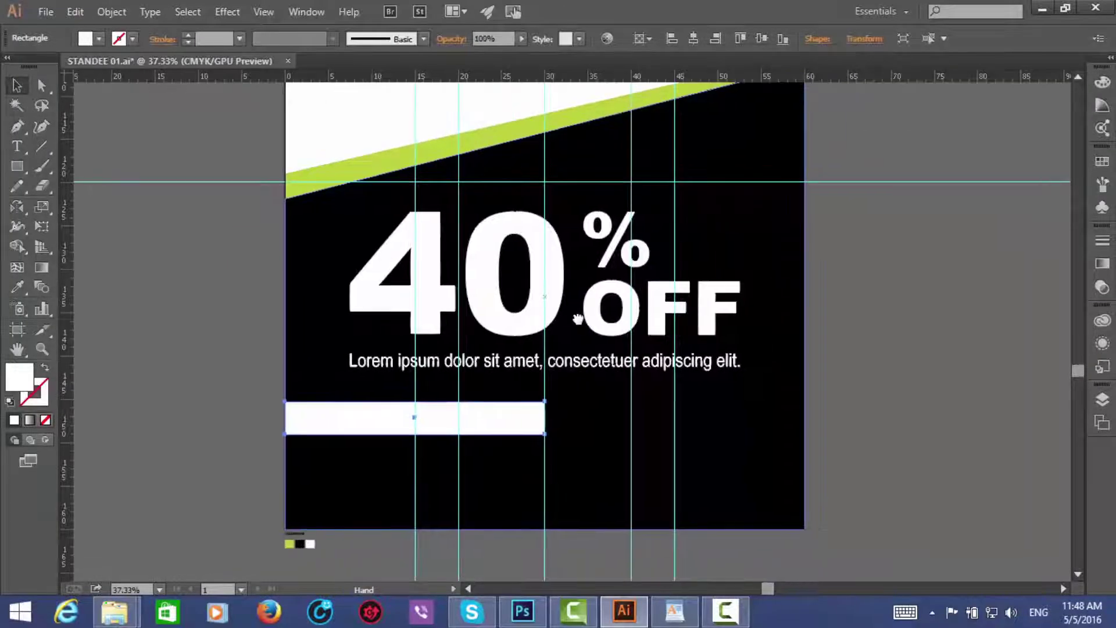
Step: Round the white rectangle's corners to 0.8 cm and narrow it to about 25 cm
double_click(530, 419)
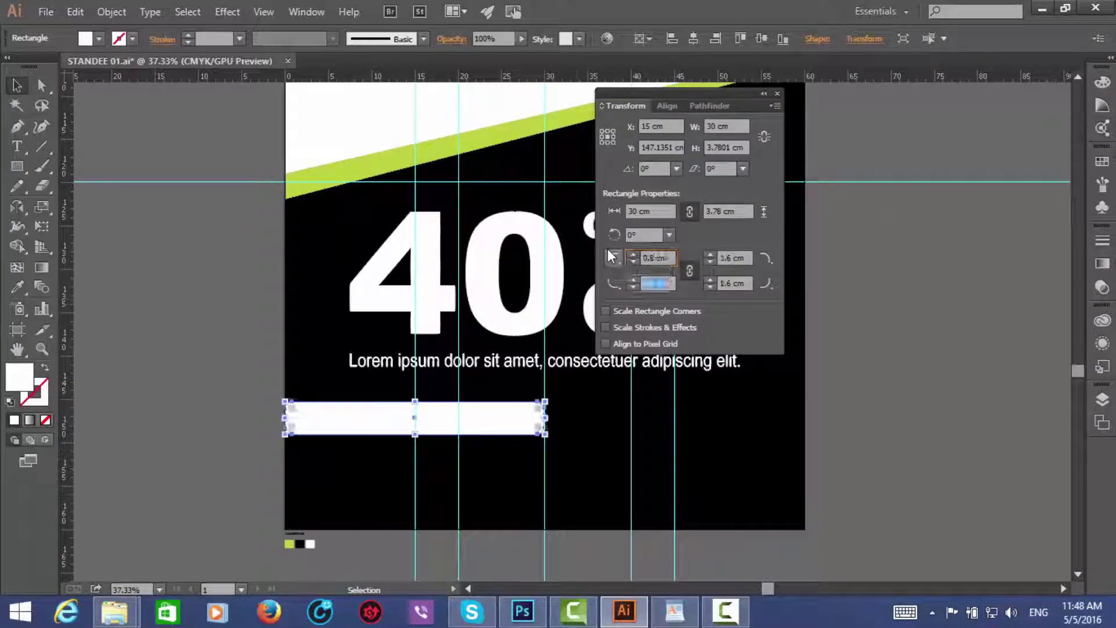
left_click(855, 316)
left_click_drag(854, 316, 810, 303)
left_click_drag(448, 401, 563, 388)
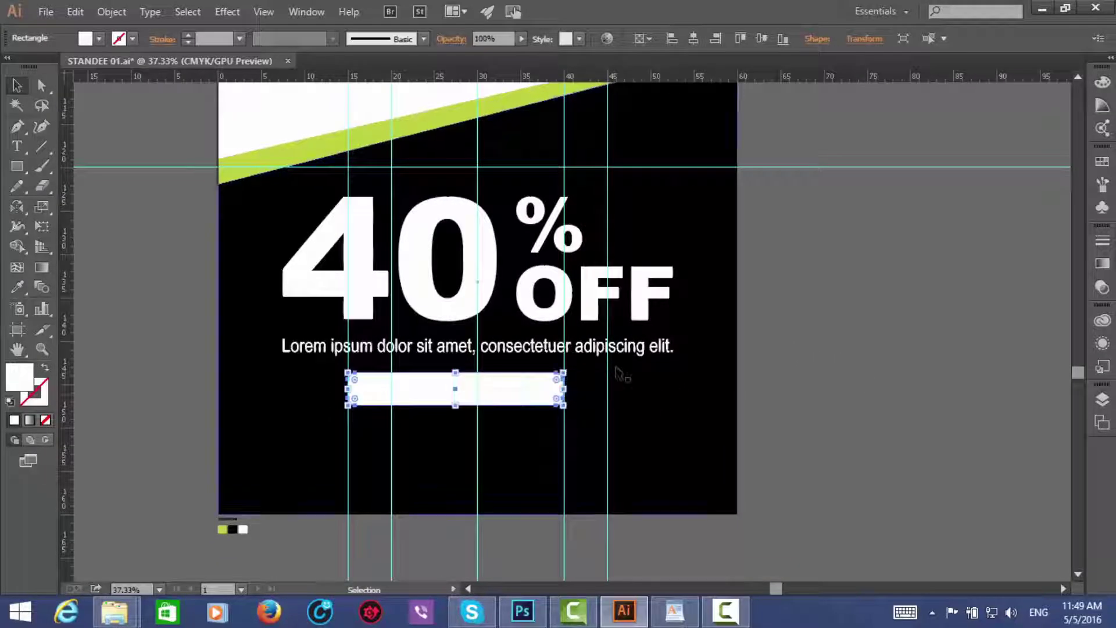
Step: Change the shop label to uppercase "SHOP NOW" and place it on the white rounded button
scroll(538, 430, "down", 4)
left_click(628, 438)
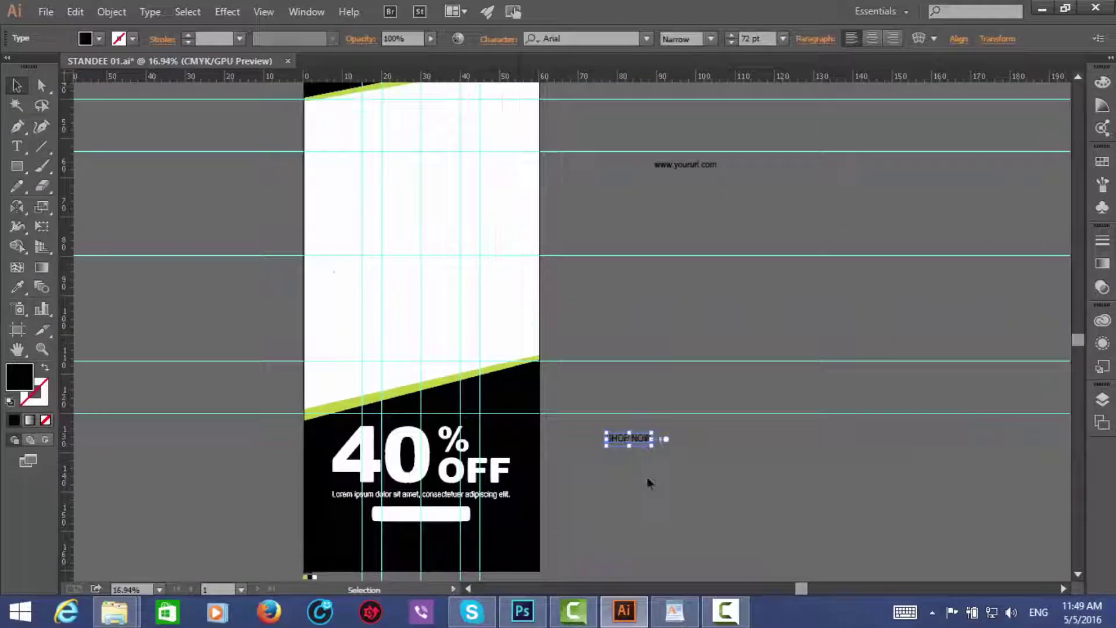
scroll(556, 452, "up", 2)
left_click_drag(710, 327, 360, 456)
left_click(620, 475)
scroll(620, 475, "up", 3)
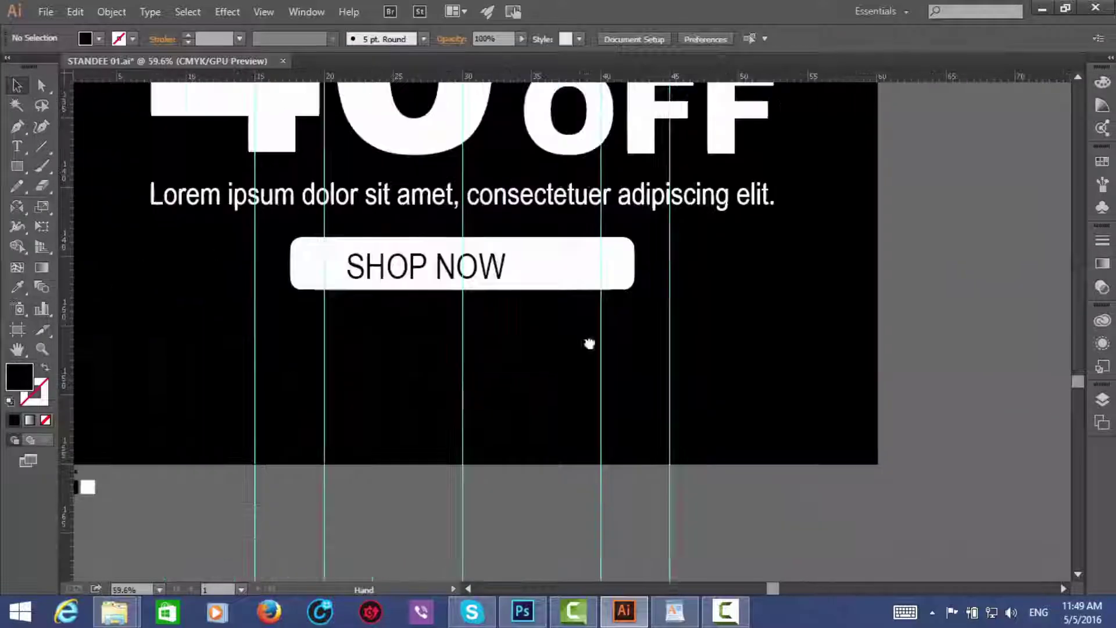
Step: Draw a small unfilled square with a 10 pt black stroke below the artboard and rotate it 45°
left_click(99, 38)
left_click_drag(639, 540, 612, 502)
left_click(45, 65)
key("r")
key("Return")
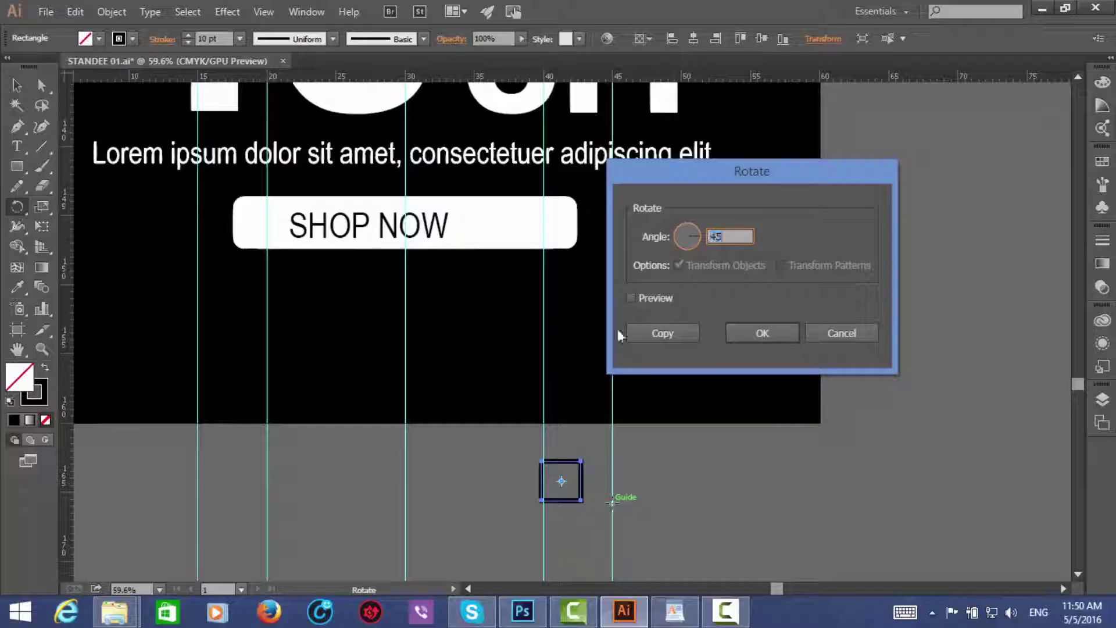
left_click(794, 339)
Step: Delete the rotated square's left corner point to leave a right-pointing chevron and place it beside "SHOP NOW"
key("a")
left_click(538, 480)
key("Delete")
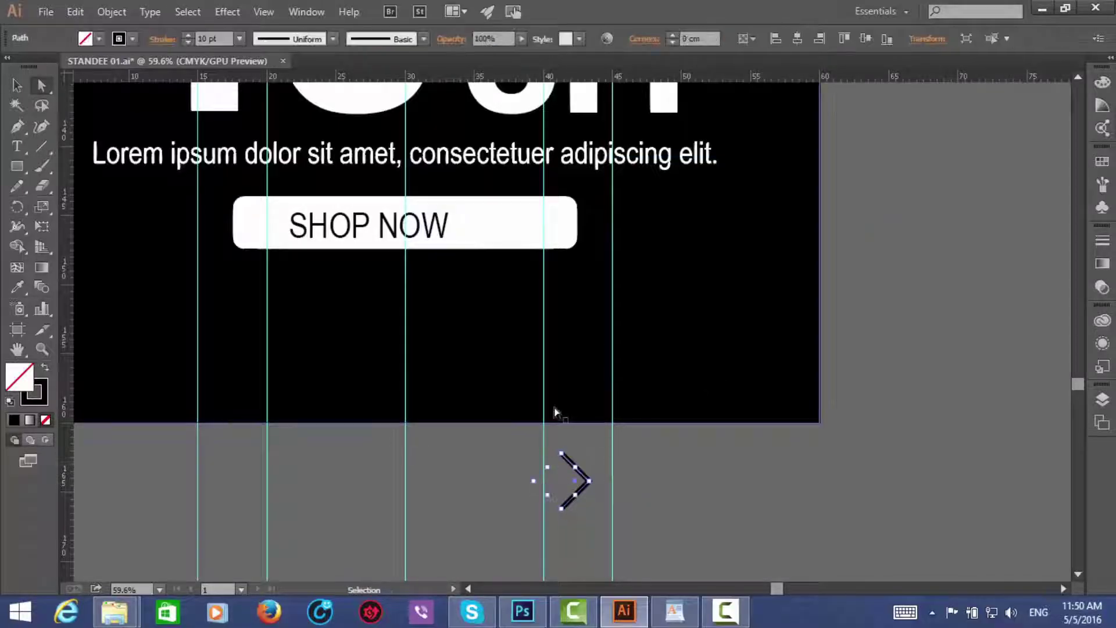
left_click_drag(499, 270, 499, 270)
key("v")
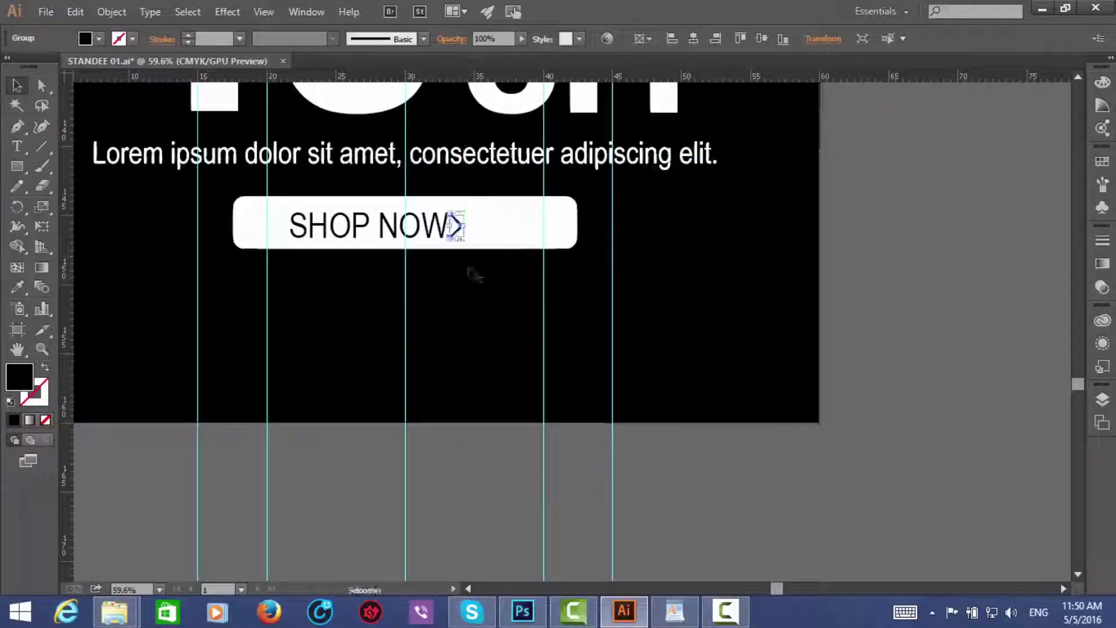
Step: Constrain the chevron's proportions and set its height to 1.2 cm
scroll(475, 275, "up", 5)
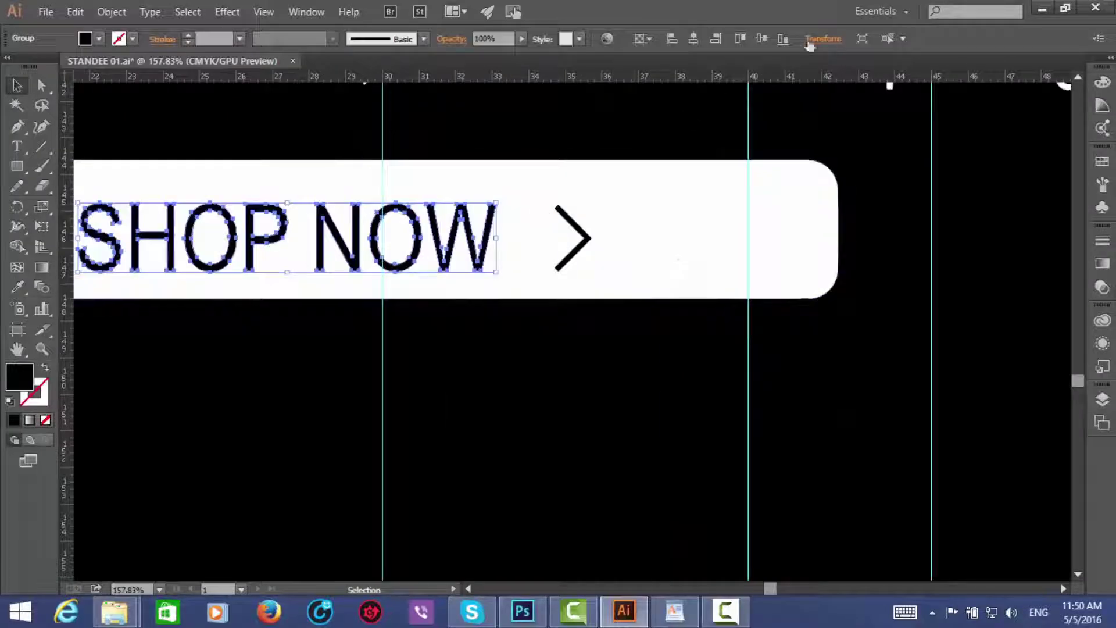
left_click(823, 38)
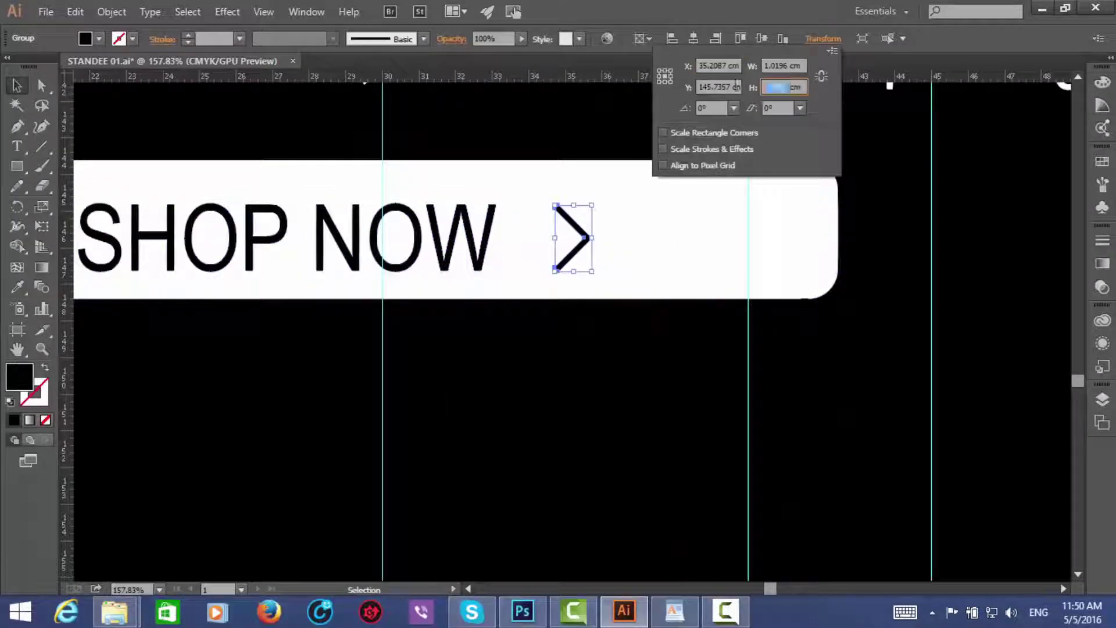
left_click(821, 76)
type("0.8")
key("Return")
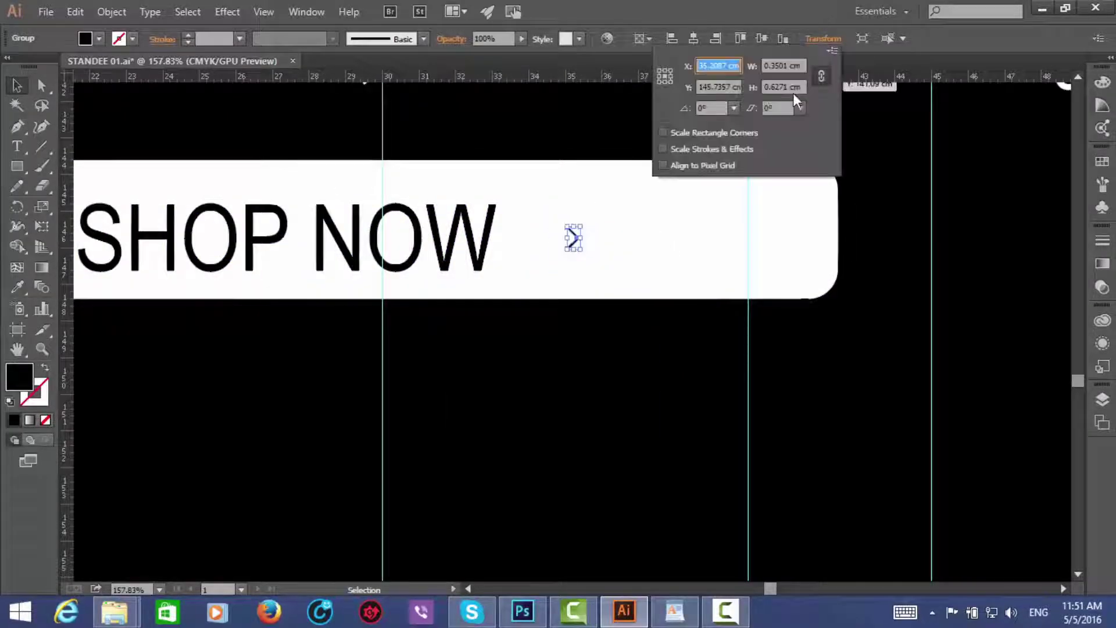
type("1.2")
key("Return")
scroll(623, 297, "down", 3)
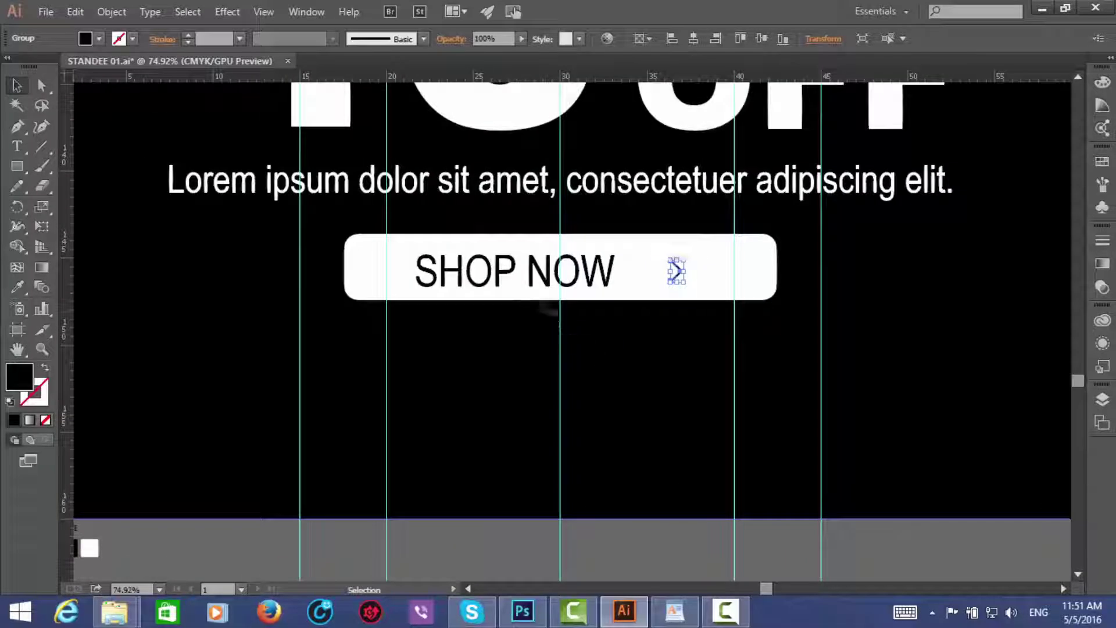
Step: Thicken the chevron on the button with a 6 pt stroke
left_click(240, 39)
left_click(262, 272)
left_click(240, 38)
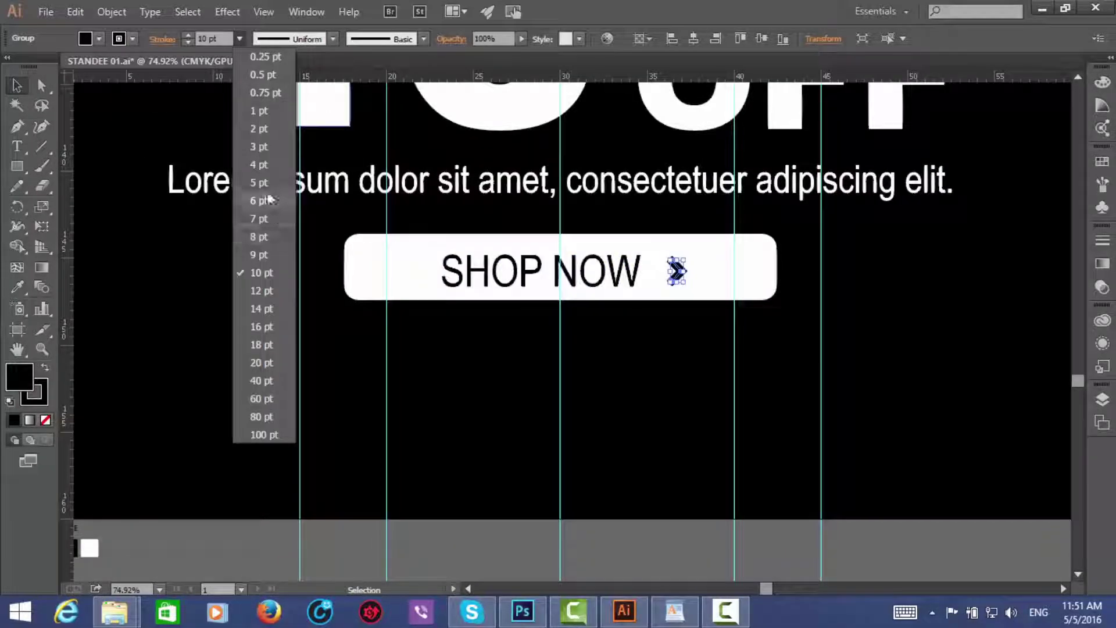
left_click(269, 199)
scroll(546, 364, "down", 5)
left_click(532, 463)
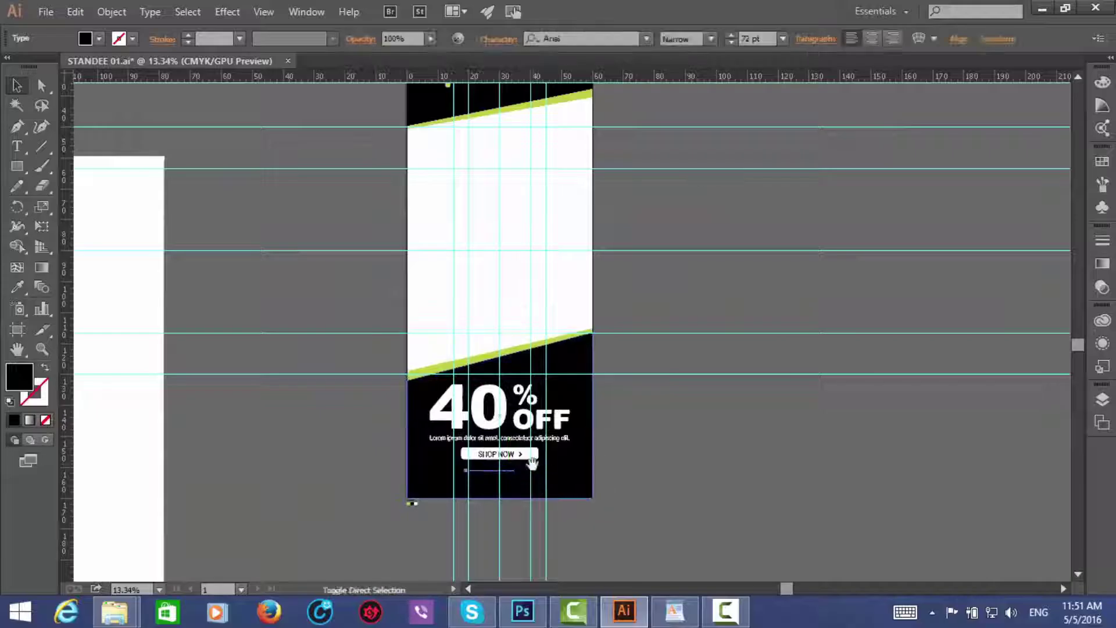
scroll(484, 489, "up", 3)
left_click(454, 400)
left_click(866, 38)
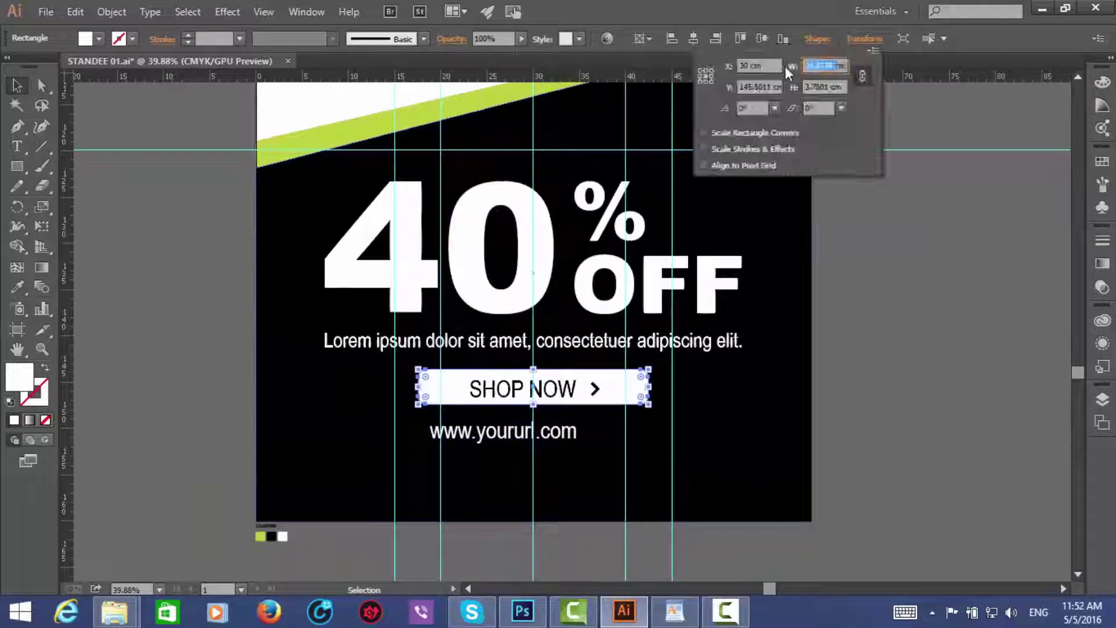
left_click(503, 431)
key("ctrl+shift+o")
left_click(824, 39)
key("Escape")
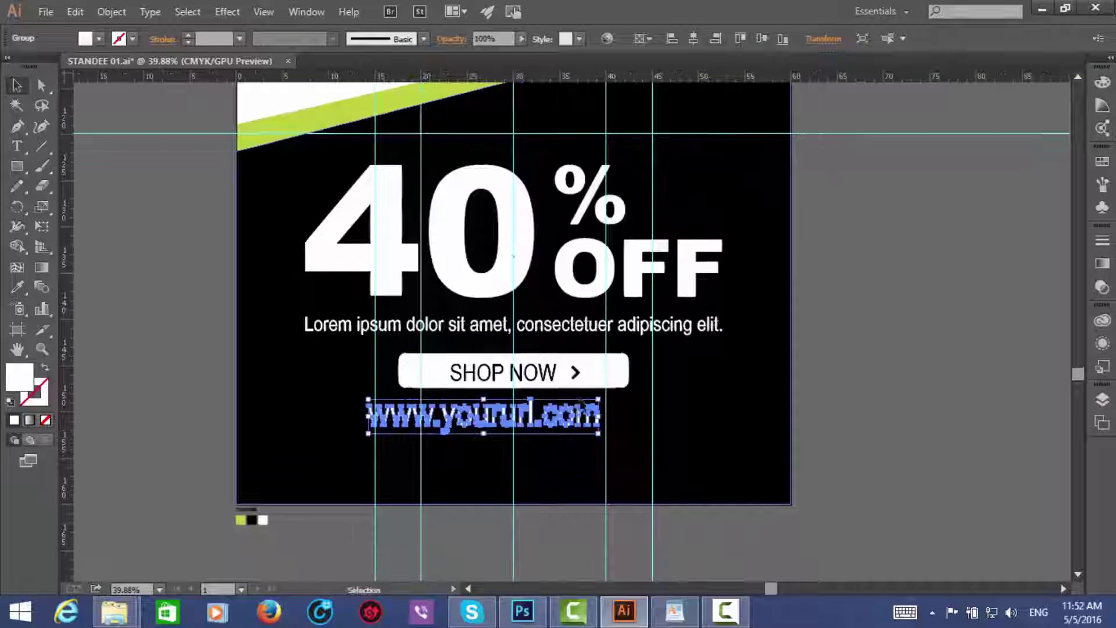
key("ctrl+shift+a")
Step: Add three anchor points on the lower black shape's slanted edge and move the middle one down about 3.5 cm into a notch
scroll(504, 441, "down", 4)
scroll(504, 436, "up", 5)
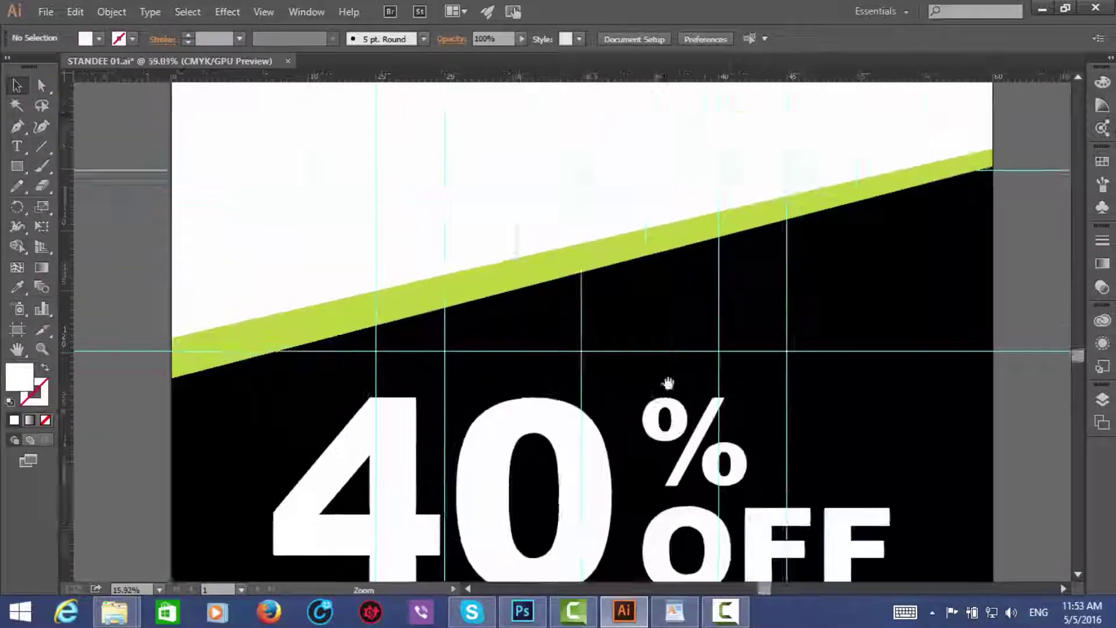
scroll(542, 189, "up", 5)
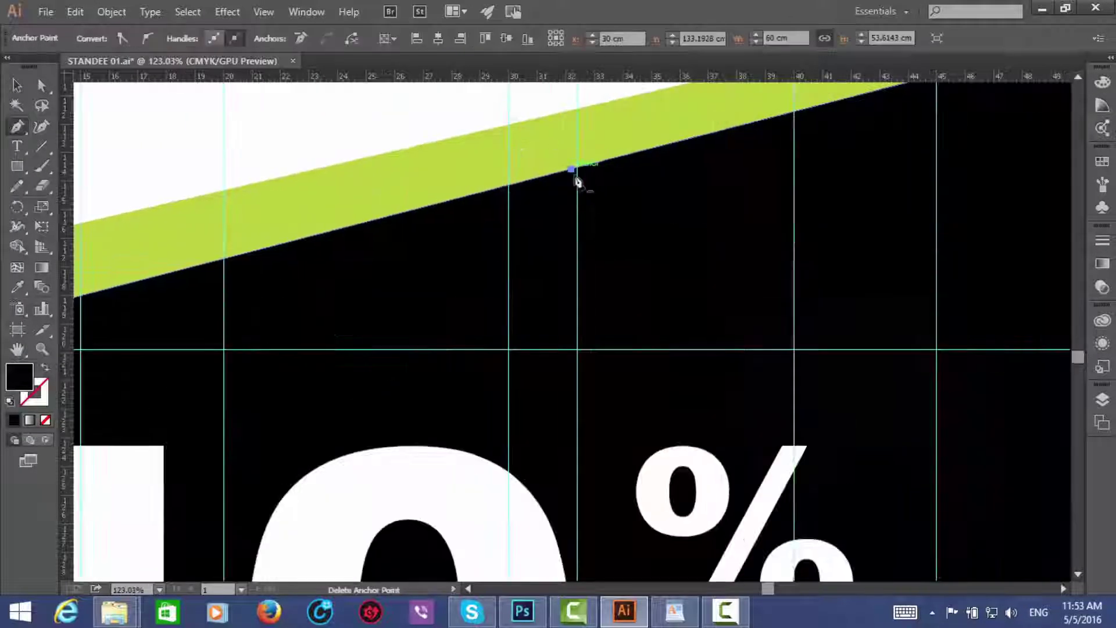
left_click(397, 210)
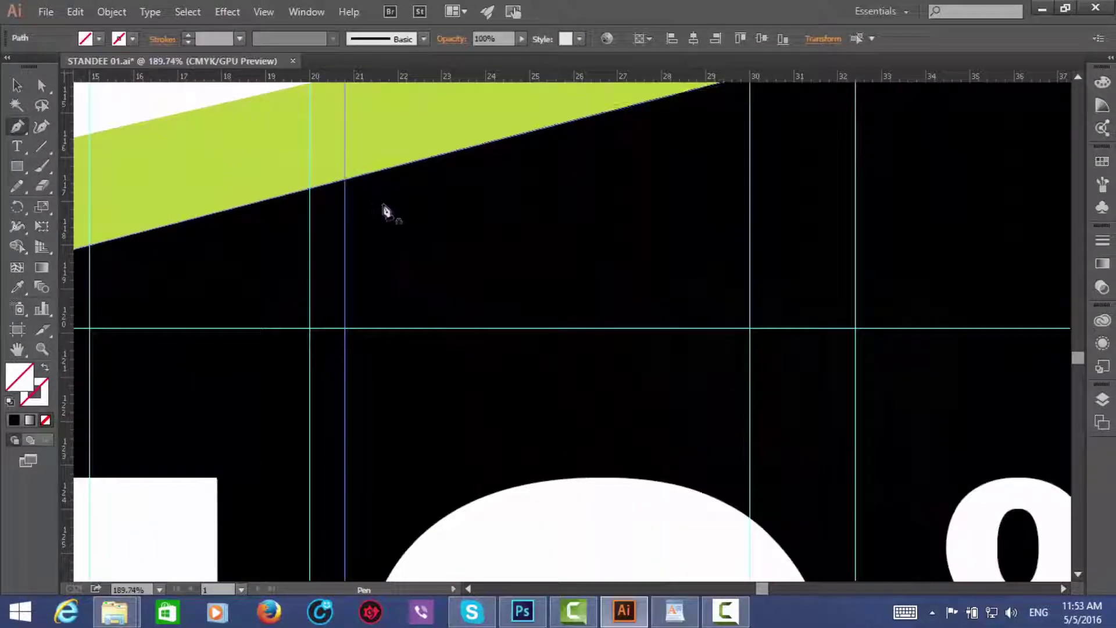
scroll(329, 251, "down", 3)
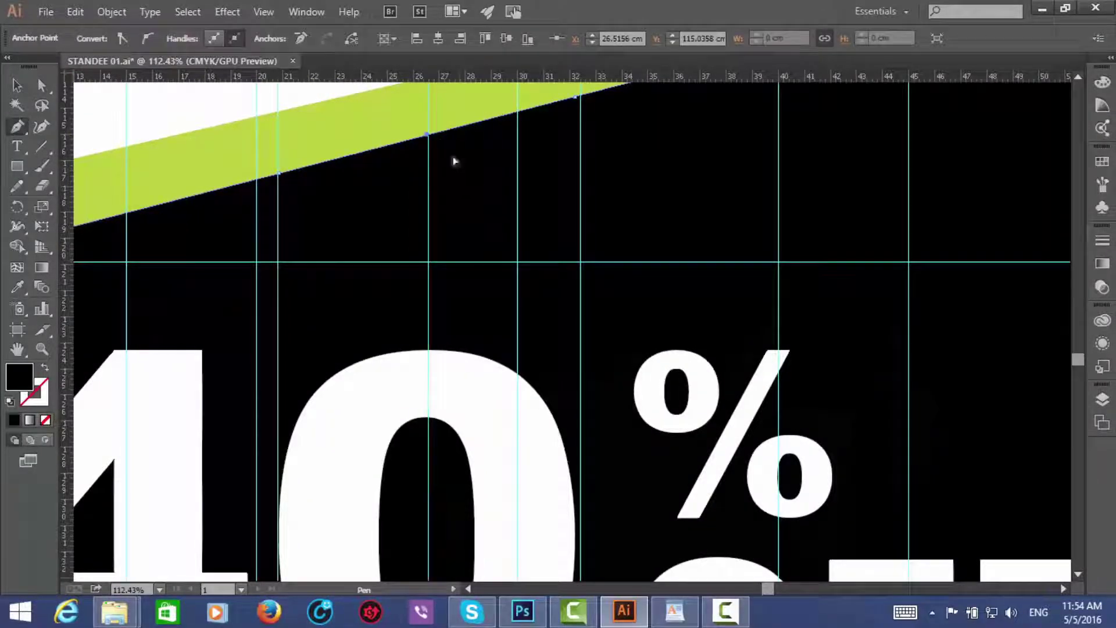
scroll(530, 326, "down", 6)
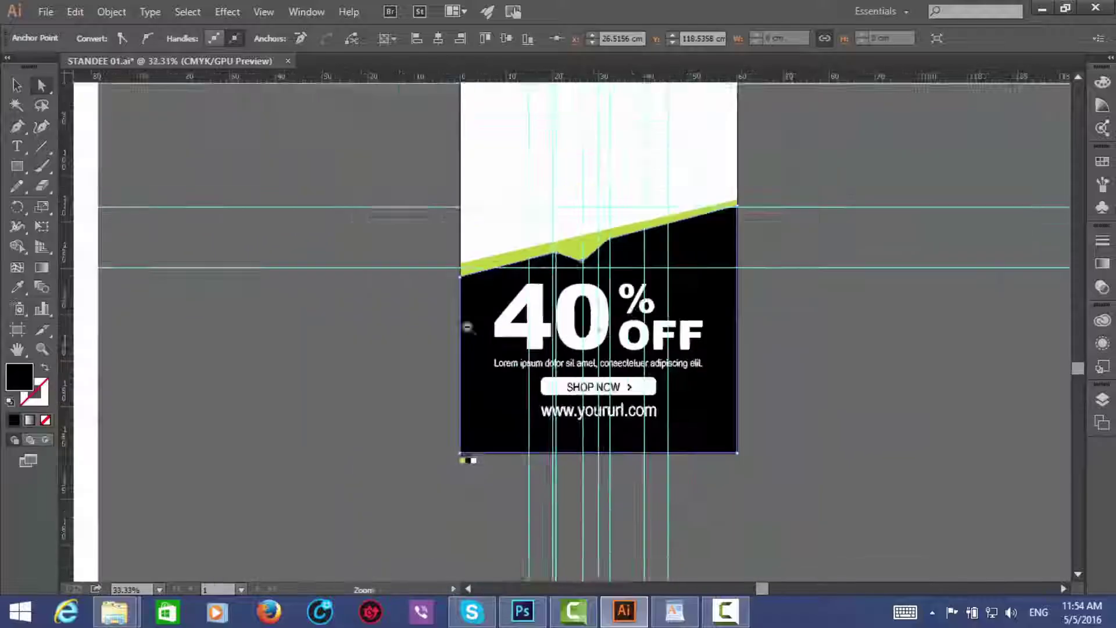
Step: Add three guide-aligned anchor points on the upper black shape's slanted edge and raise the middle one to form a peak
scroll(601, 291, "up", 2)
scroll(461, 299, "up", 3)
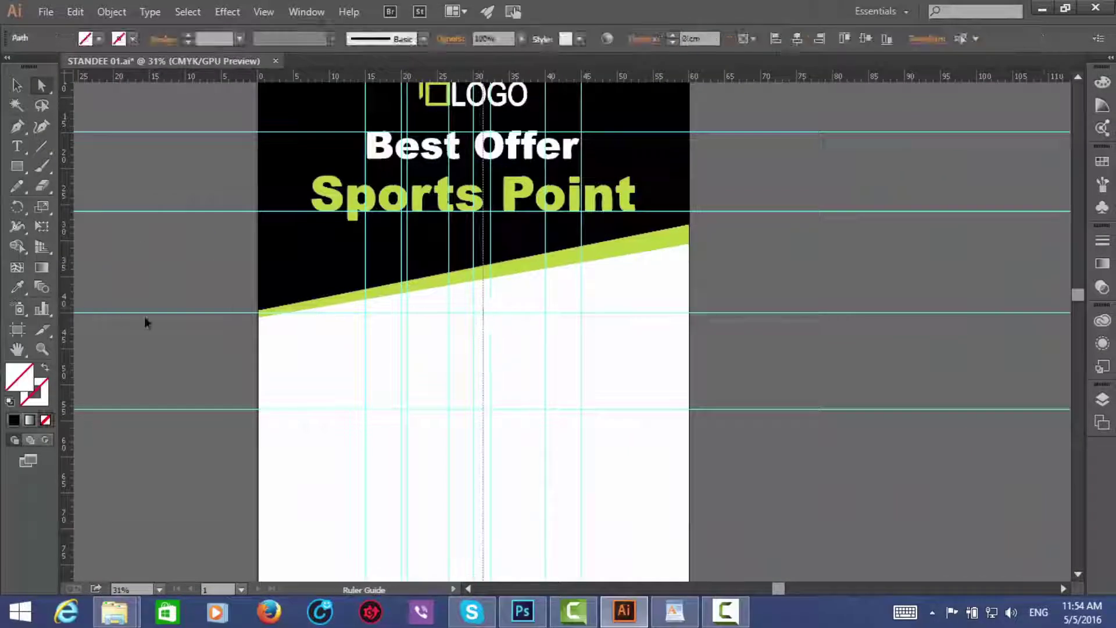
scroll(472, 271, "up", 8)
left_click(562, 274)
scroll(611, 279, "down", 5)
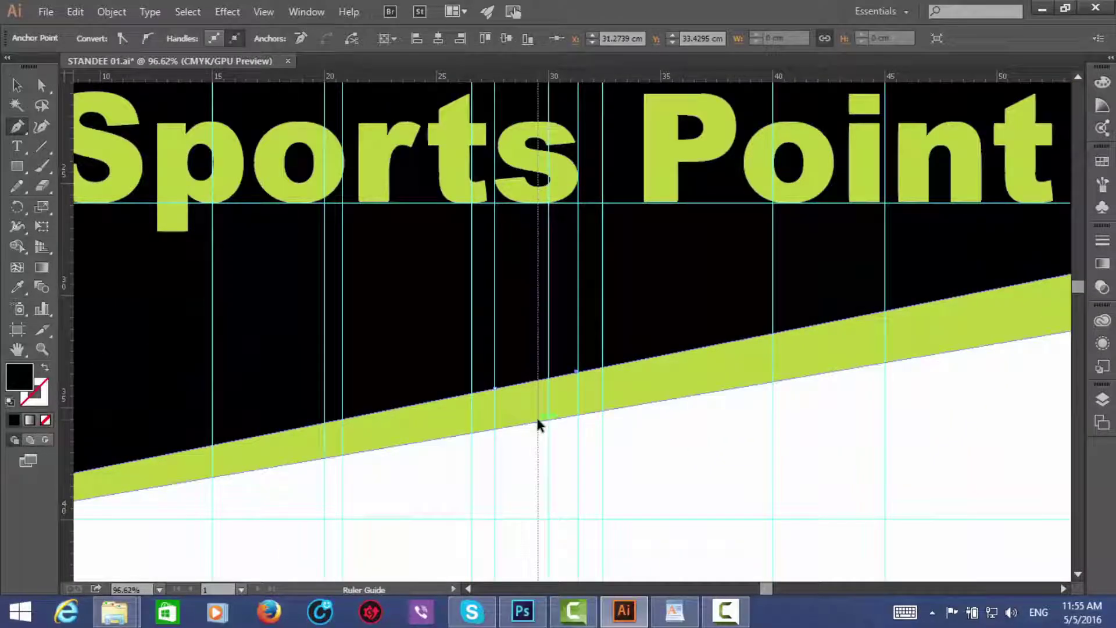
scroll(536, 415, "up", 5)
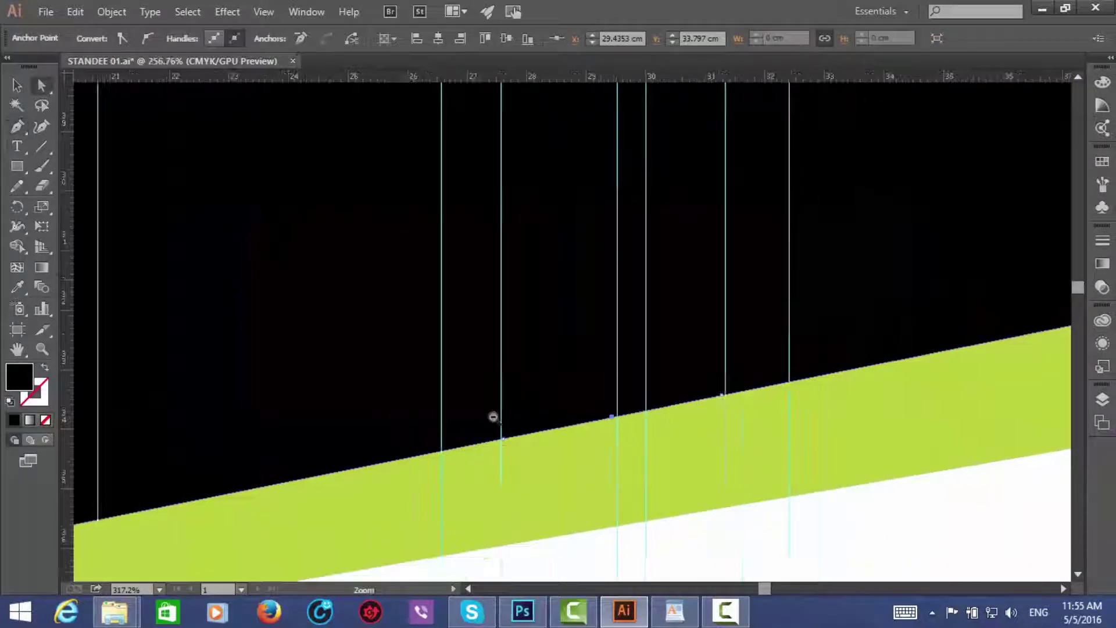
scroll(491, 418, "down", 10)
Step: Duplicate the notched upper black shape beside the artboard and give the copy no fill and a 10 pt lime-green stroke
key("v")
left_click_drag(511, 343, 835, 374)
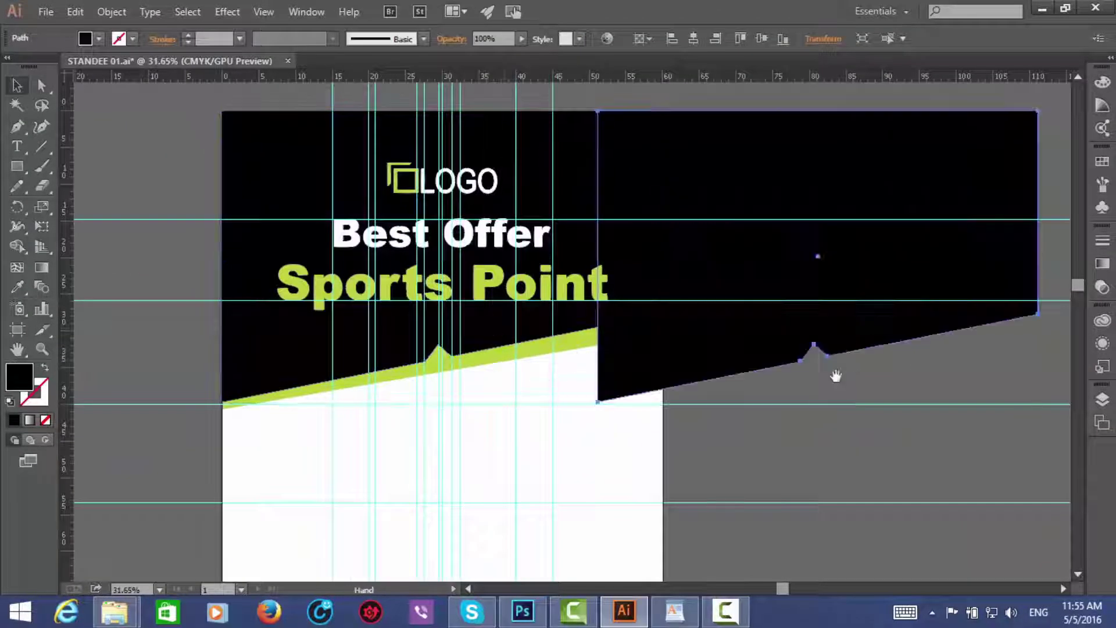
scroll(835, 374, "right", 5)
left_click(133, 39)
key("shift+x")
left_click(91, 101)
left_click(240, 39)
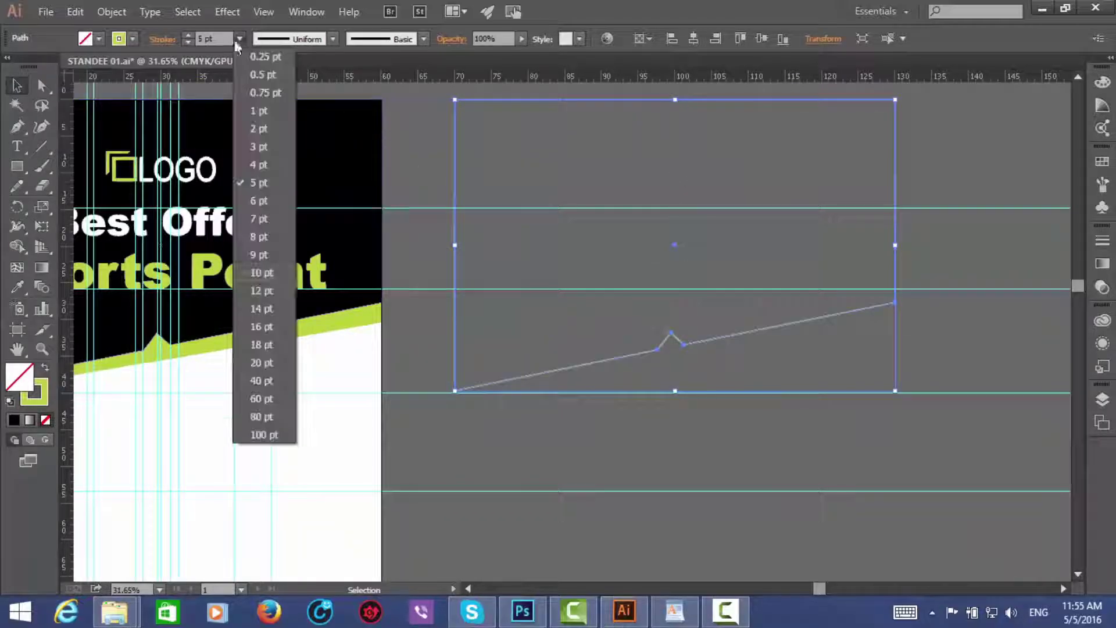
left_click(261, 279)
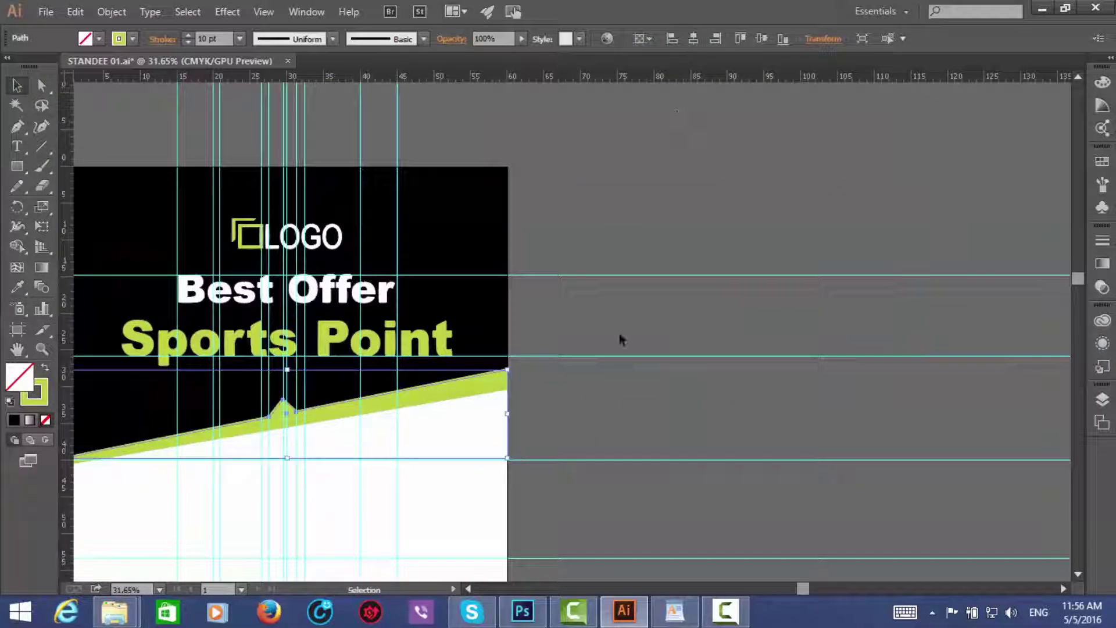
Step: Trim the lime-green outline to a short chevron sitting just above the peak under "Sports Point"
left_click(570, 386)
key("a")
scroll(622, 364, "up", 3)
scroll(622, 364, "down", 1)
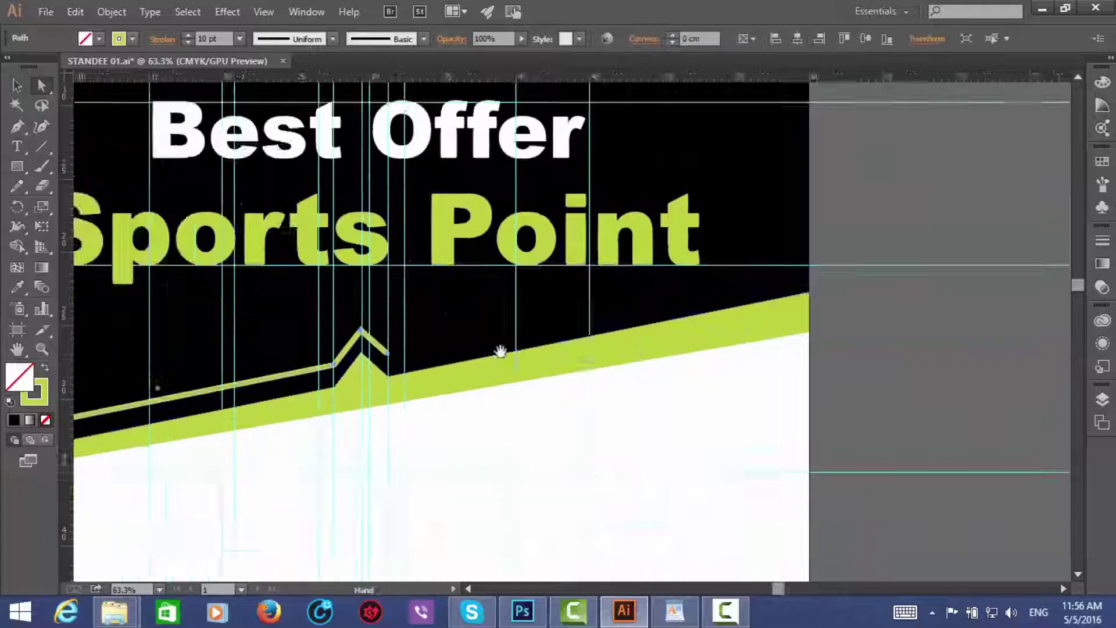
scroll(498, 349, "left", 5)
left_click(359, 394)
scroll(671, 263, "down", 6)
key("ctrl+shift+a")
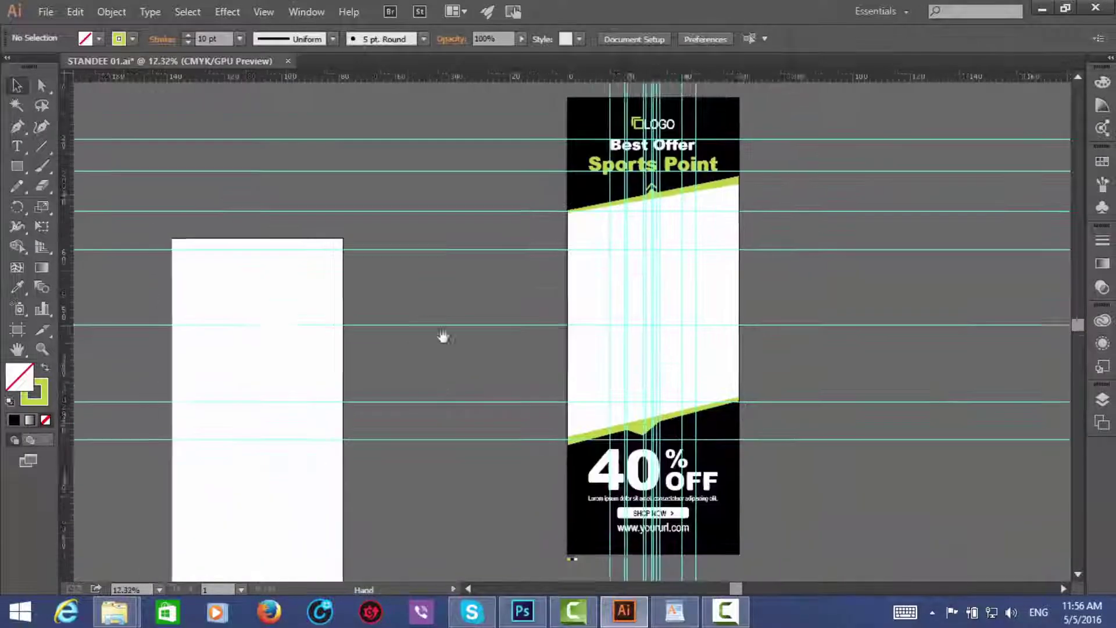
Step: Place the linked photo 2.psd of the two women and position it over the white panel beside the banner
left_click_drag(444, 337, 512, 465)
key("ctrl+shift+p")
left_click(424, 440)
left_click(191, 131)
left_click_drag(512, 407, 554, 326)
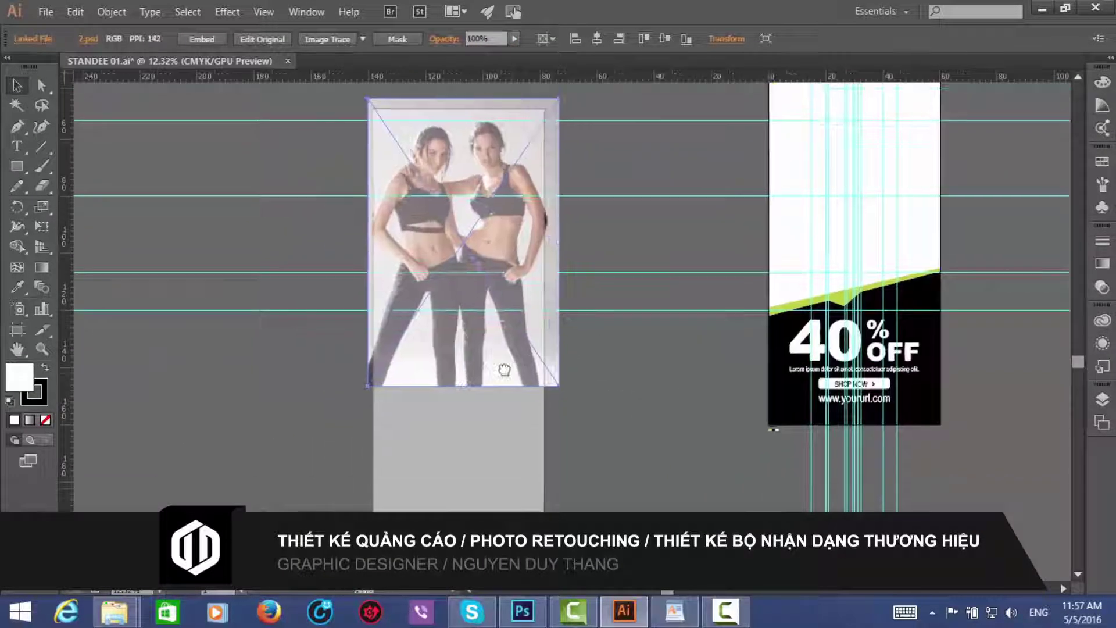
right_click(511, 367)
left_click(526, 379)
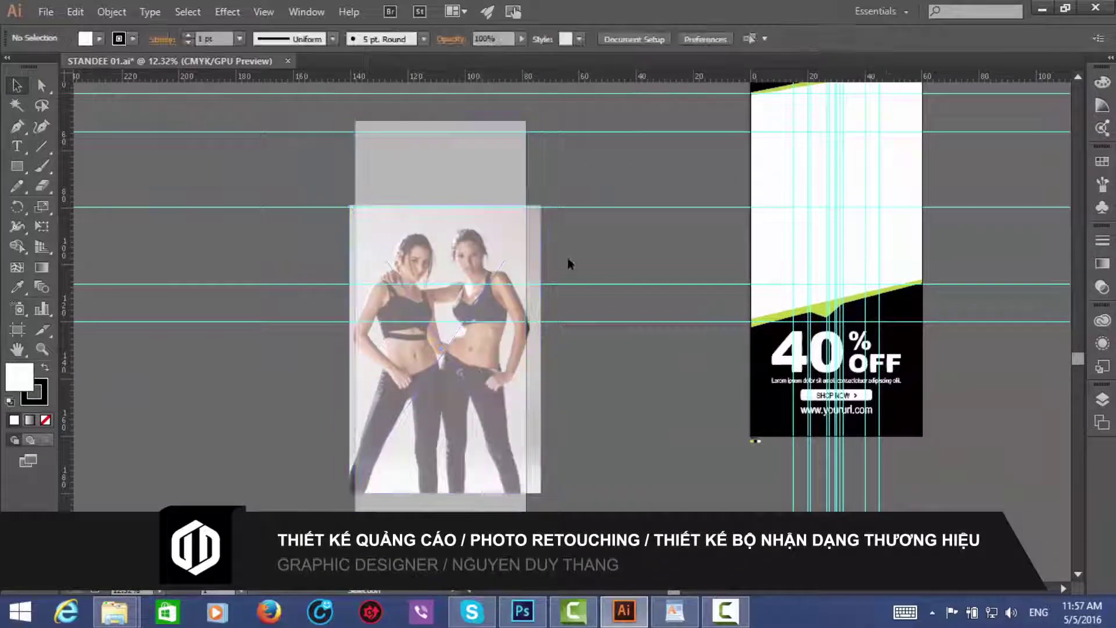
right_click(491, 407)
left_click(563, 501)
left_click_drag(456, 414, 531, 319)
double_click(513, 389)
key("Escape")
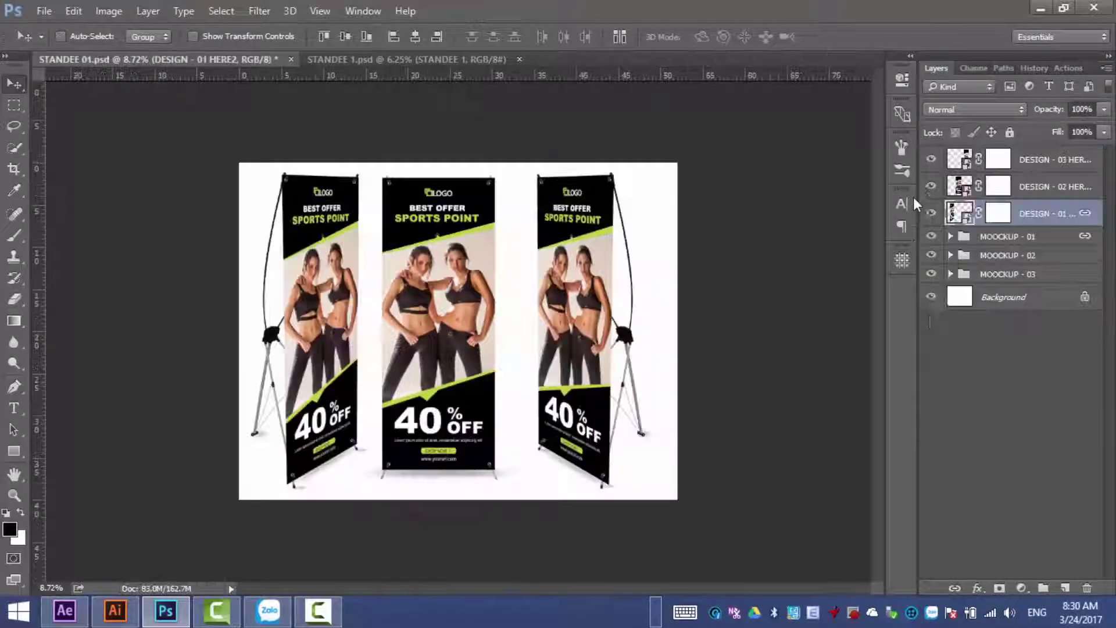
Step: Switch to Photoshop and fill the Background layer of the STANDEE 01.psd mockup with a dark grey colour
left_click(989, 297)
key("shift+F5")
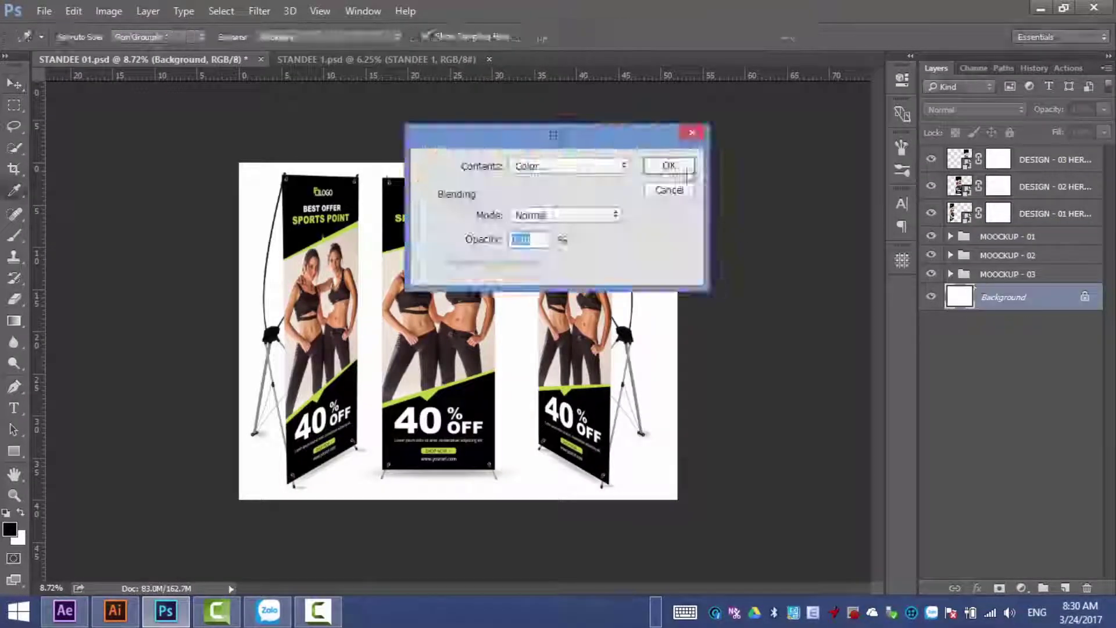
left_click(665, 165)
Step: Crop the mockup to 1920 x 1080 px at 300 px/cm, extending the frame outward beyond the three standees
key("c")
left_click_drag(676, 215, 887, 142)
key("Return")
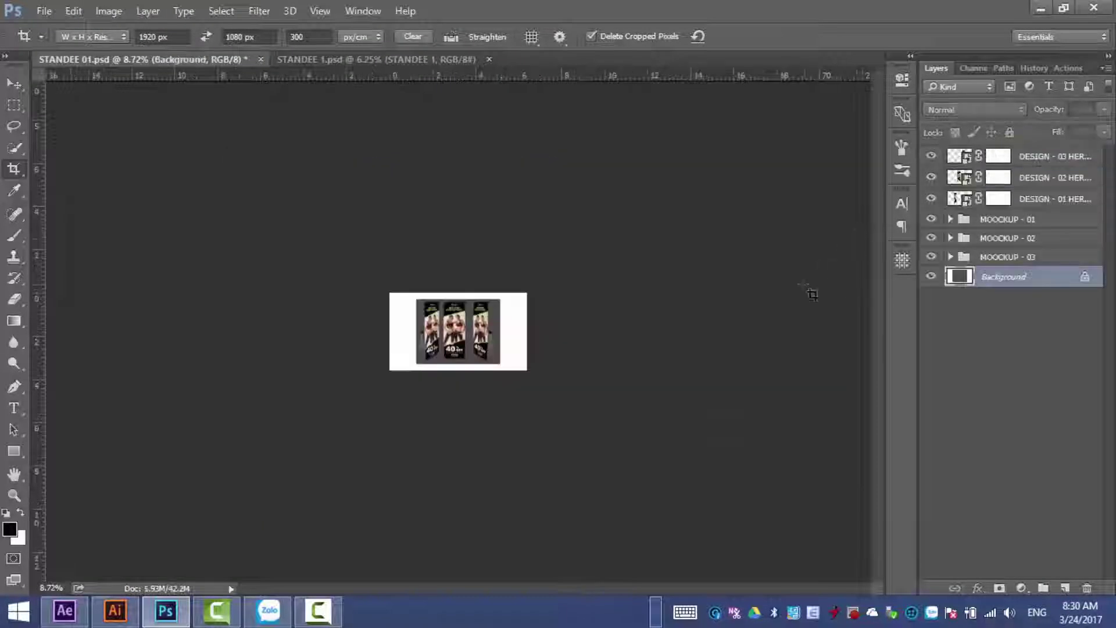
Step: Scale up the dark grey background layer so it covers the whole extended canvas
key("ctrl+t")
left_click_drag(526, 294, 582, 265)
key("Return")
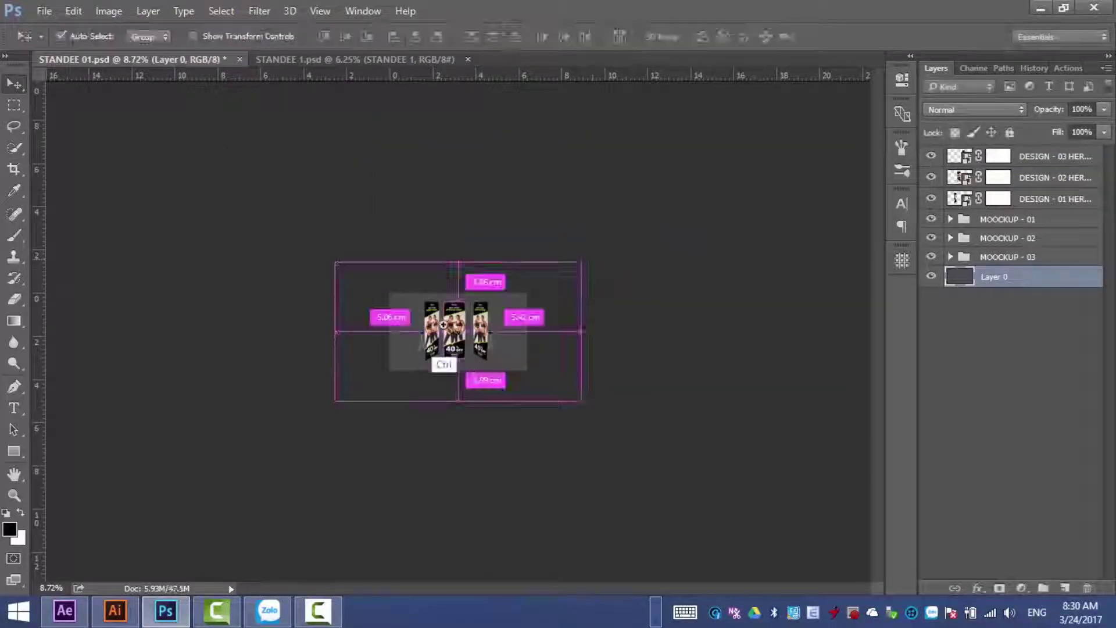
key("ctrl+0")
Step: Add a GuideGuide grid of 4 columns and 3 rows to the canvas
key("c")
left_click(902, 261)
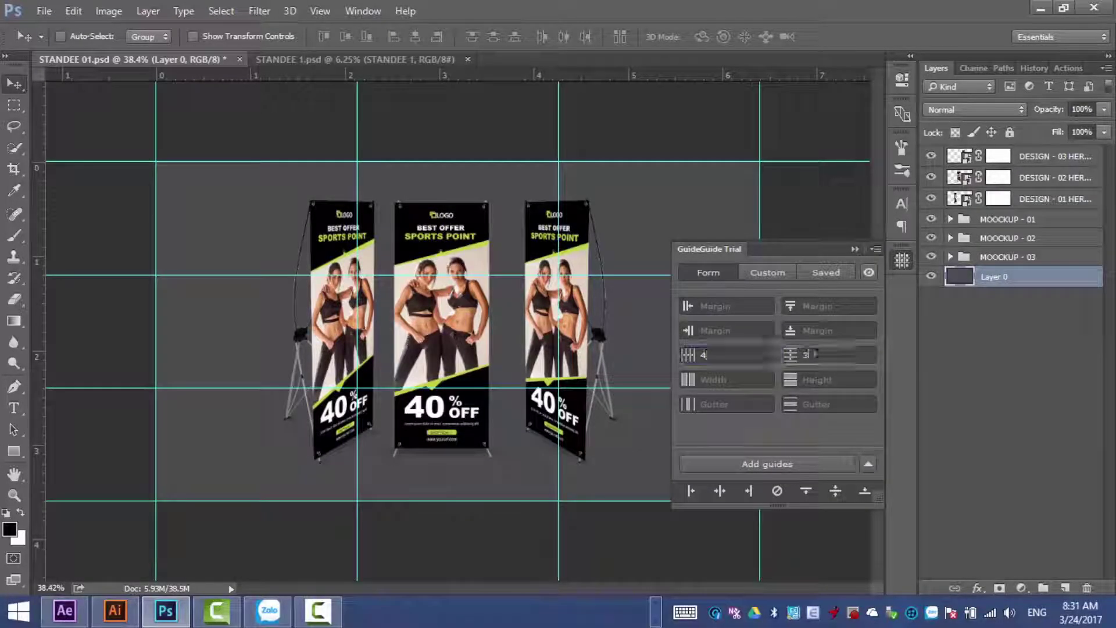
key("Return")
Step: Merge the three designs and mockup groups into one layer and move the standees toward the canvas's right side
left_click(1024, 178)
key("ctrl+t")
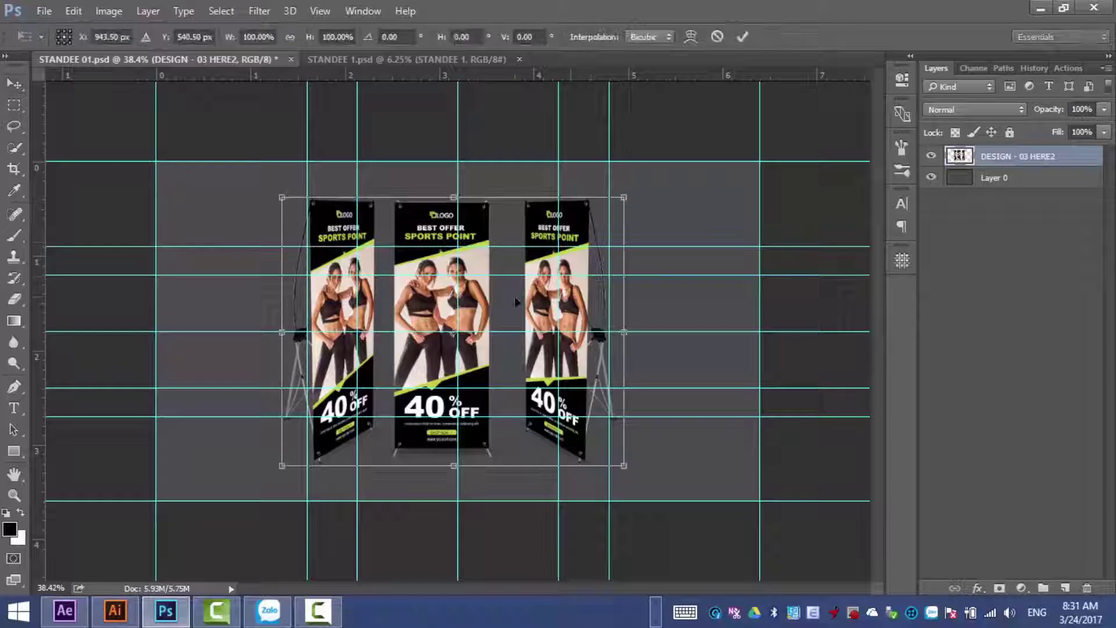
left_click_drag(516, 302, 616, 309)
key("Return")
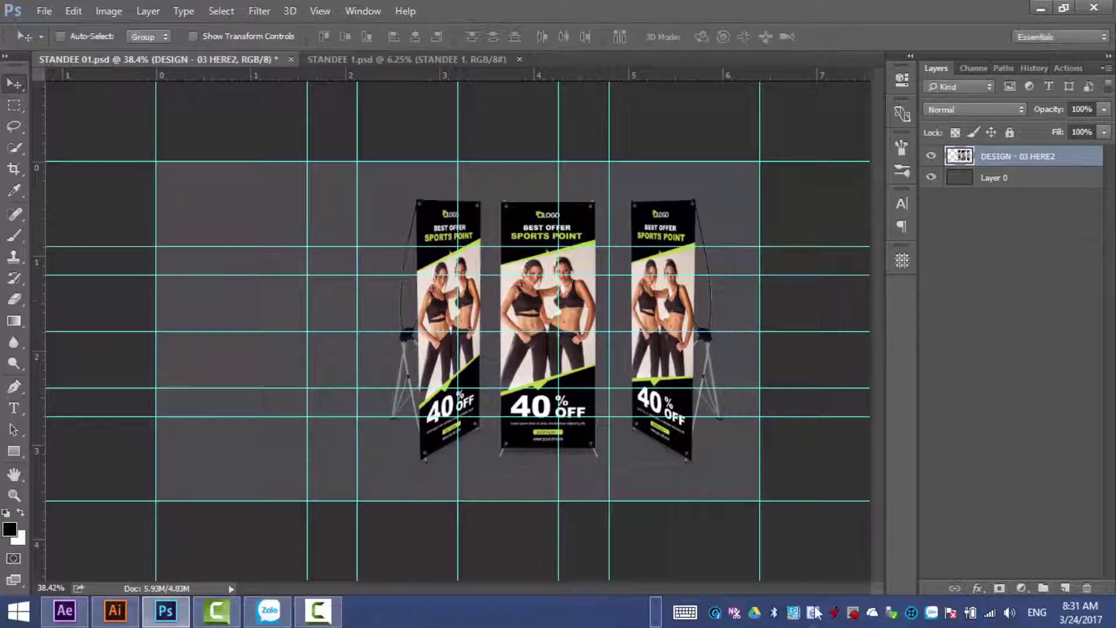
Step: Add the white Arial Narrow title "THIẾT KẾ STANDEE" above the standees
key("t")
left_click(209, 200)
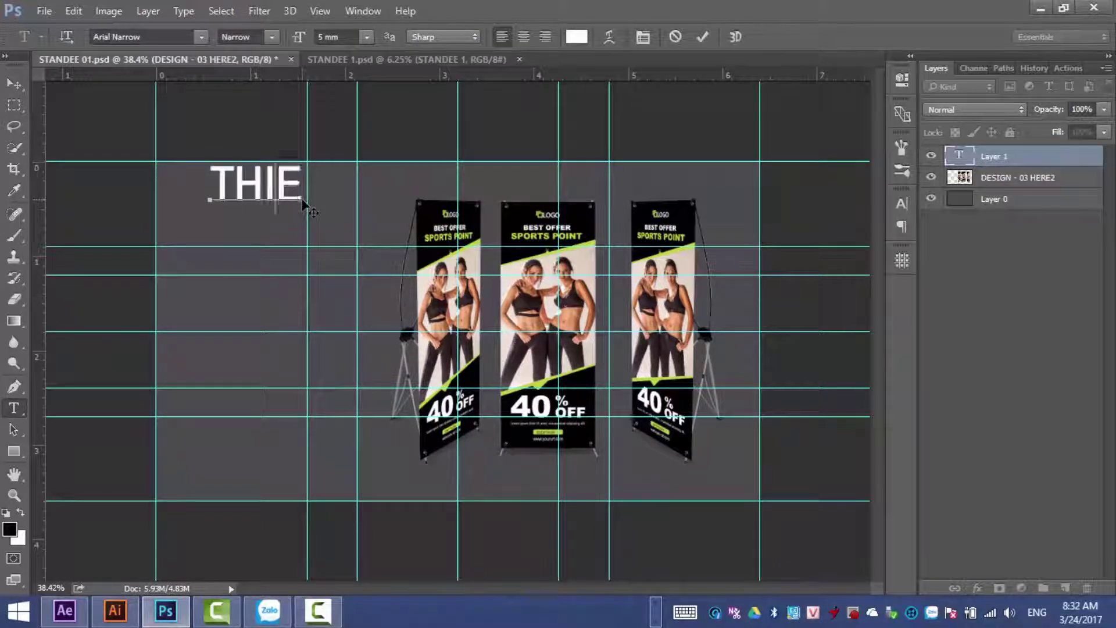
type("THIẾT KẾ STANDEE")
key("ctrl+Return")
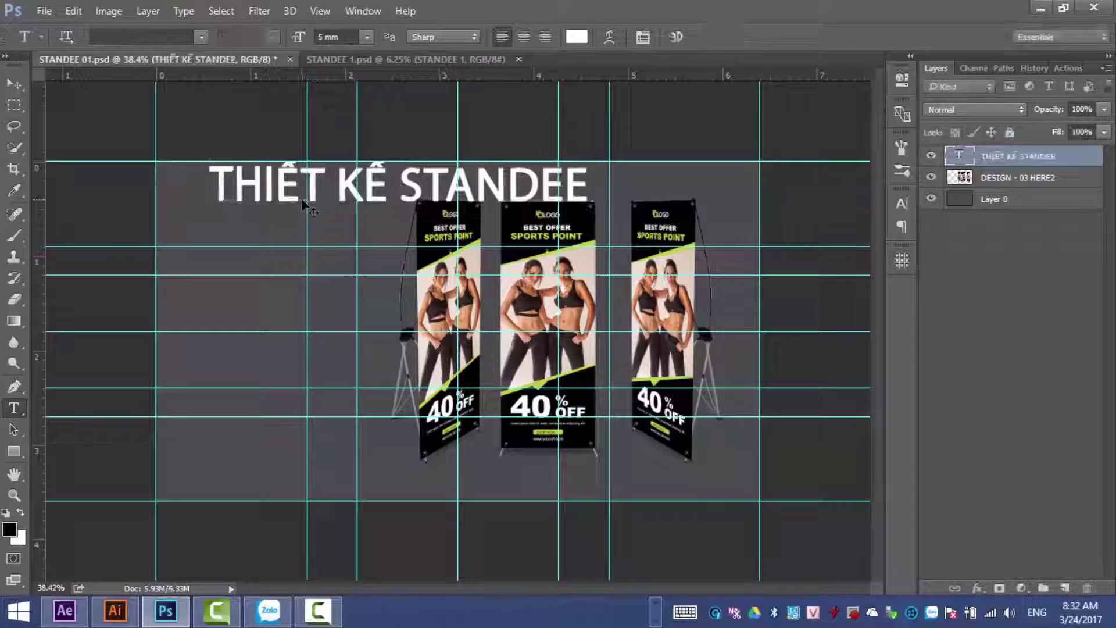
Step: Scale down the title and align it with the guides in the canvas's upper-left area
key("ctrl+t")
left_click_drag(484, 200, 430, 220)
left_click_drag(533, 224, 351, 195)
key("Return")
Step: Duplicate the title directly below itself and replace the copy's text with "SIZE : 60 x 160"
left_click_drag(274, 242, 274, 270, "alt")
key("t")
left_click(157, 227)
key("ctrl+a")
type("S")
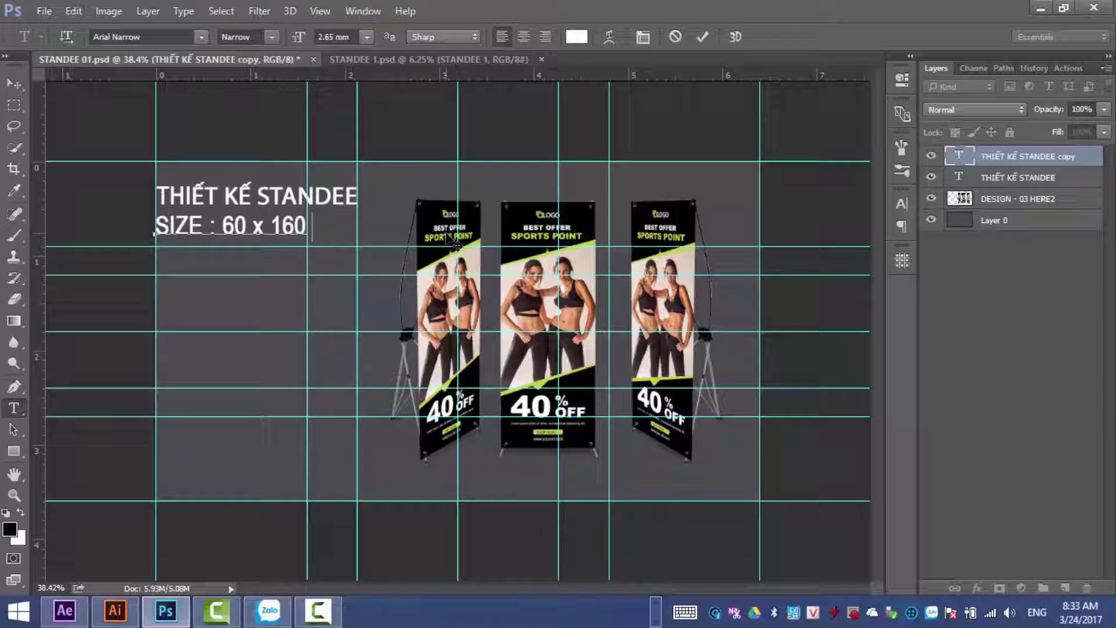
key("ctrl+Return")
key("ctrl+t")
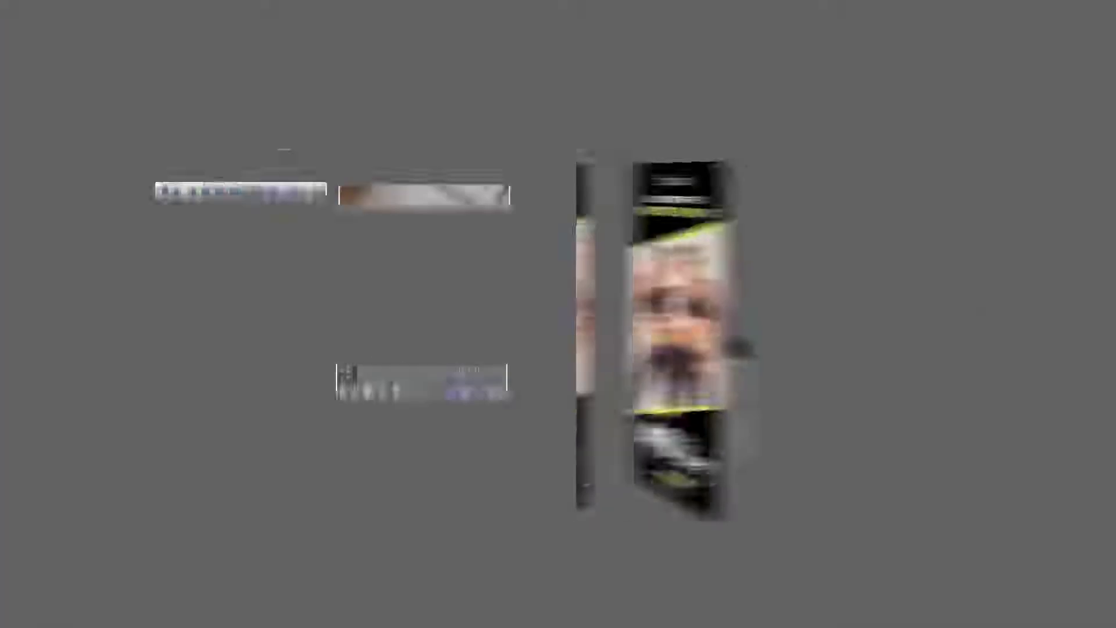